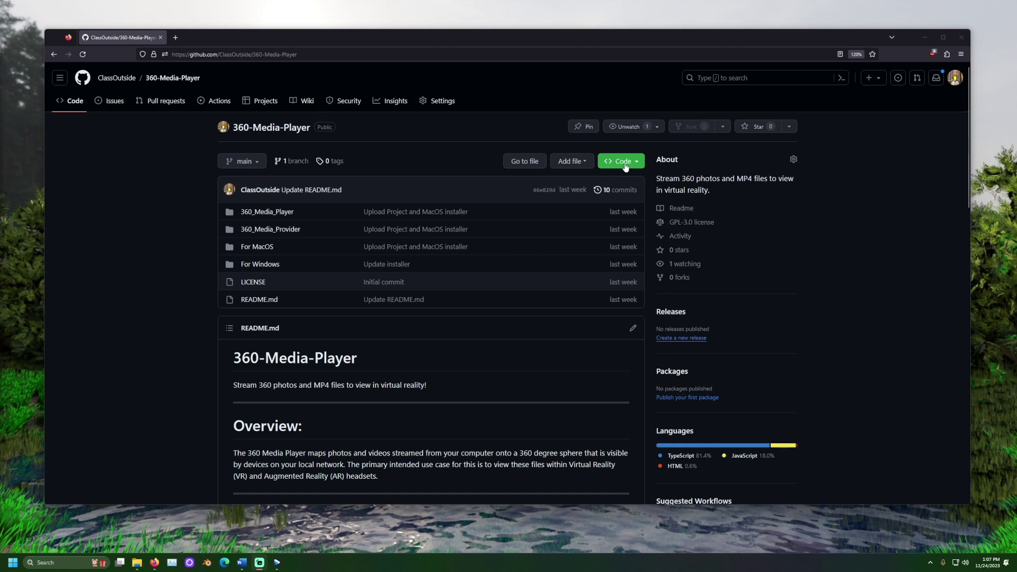
Download the 360-Media-Player repository as a ZIP archive and extract it in the Downloads folder.
left_click(626, 166)
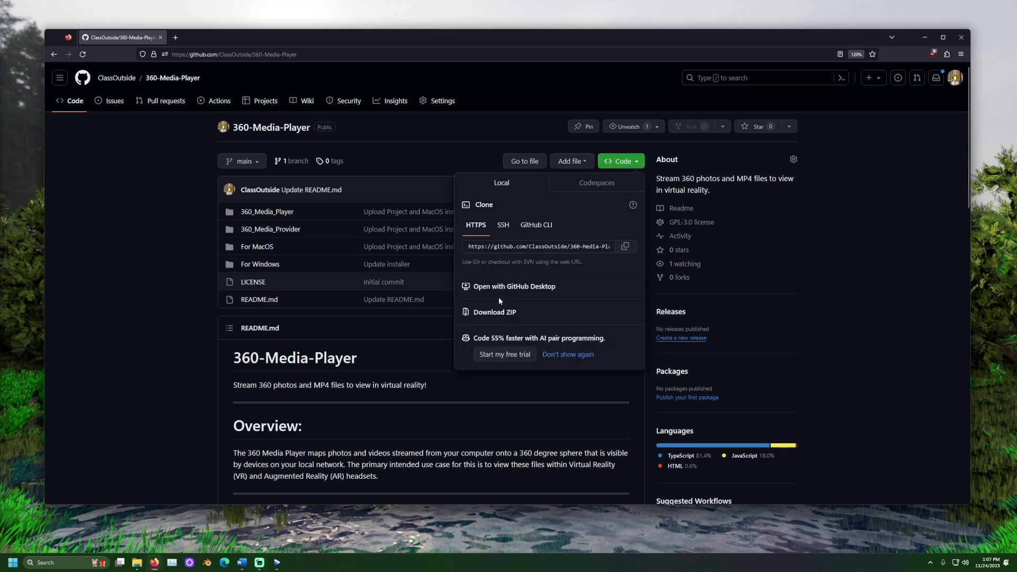
left_click(492, 318)
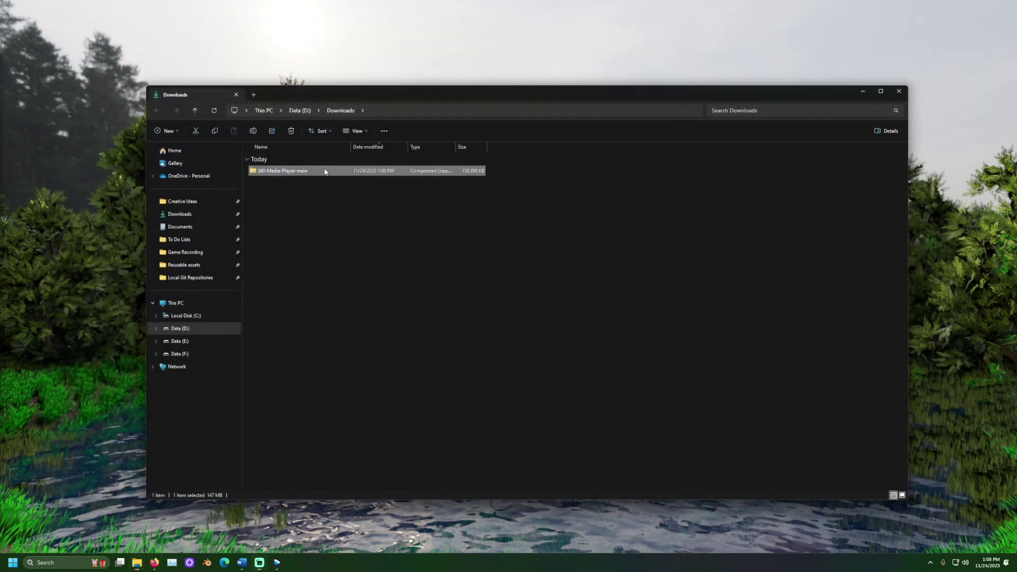
right_click(325, 171)
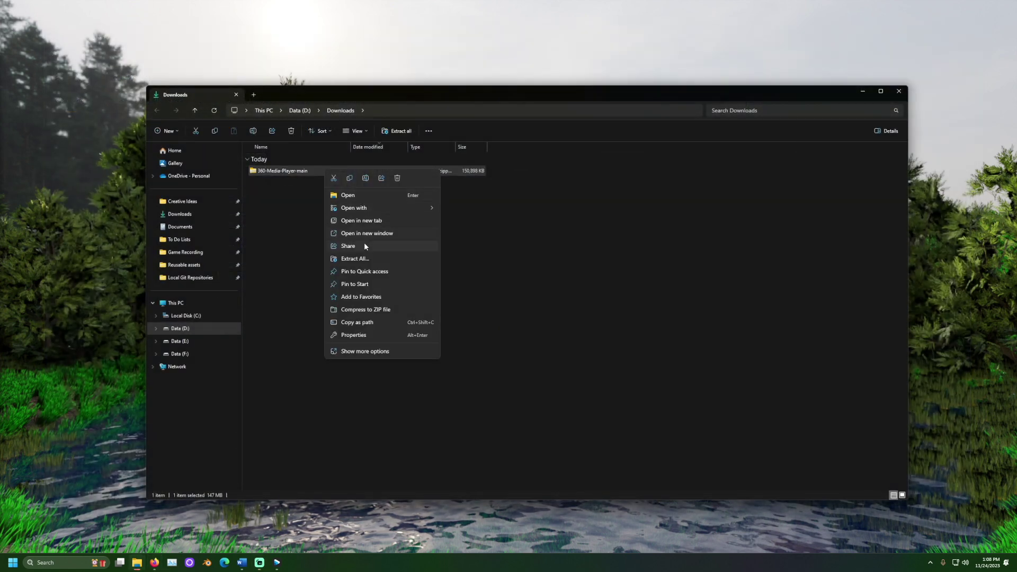
left_click(370, 258)
left_click(582, 358)
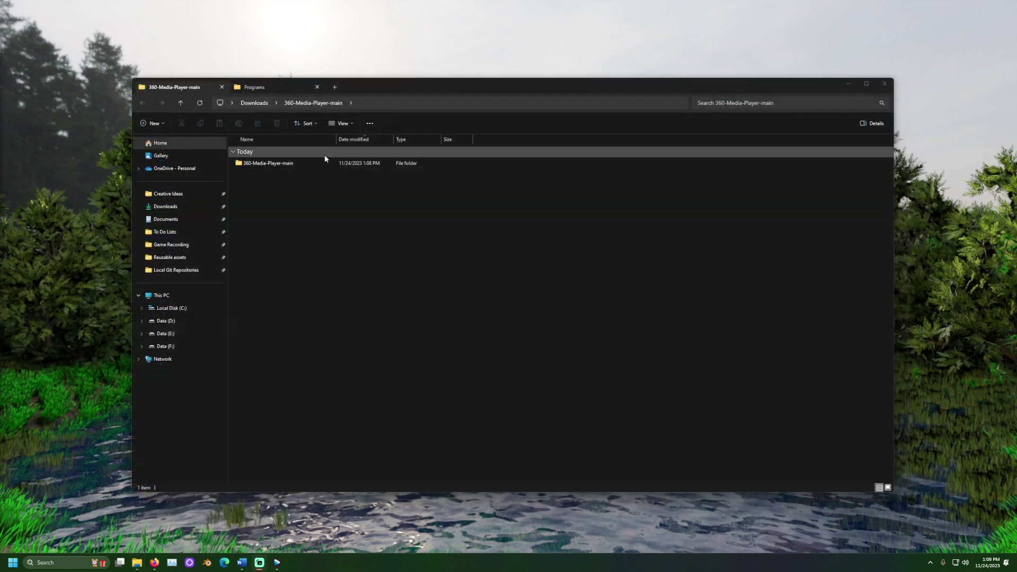
Move the extracted 360-Media-Player-main folder from Downloads into the Programs folder on Data (E:).
right_click(318, 164)
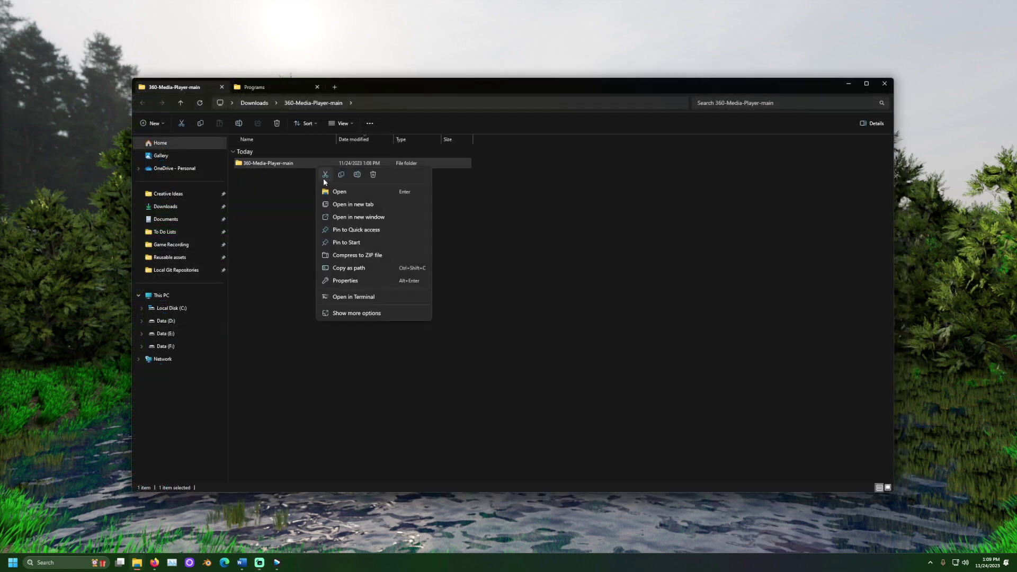
left_click(325, 176)
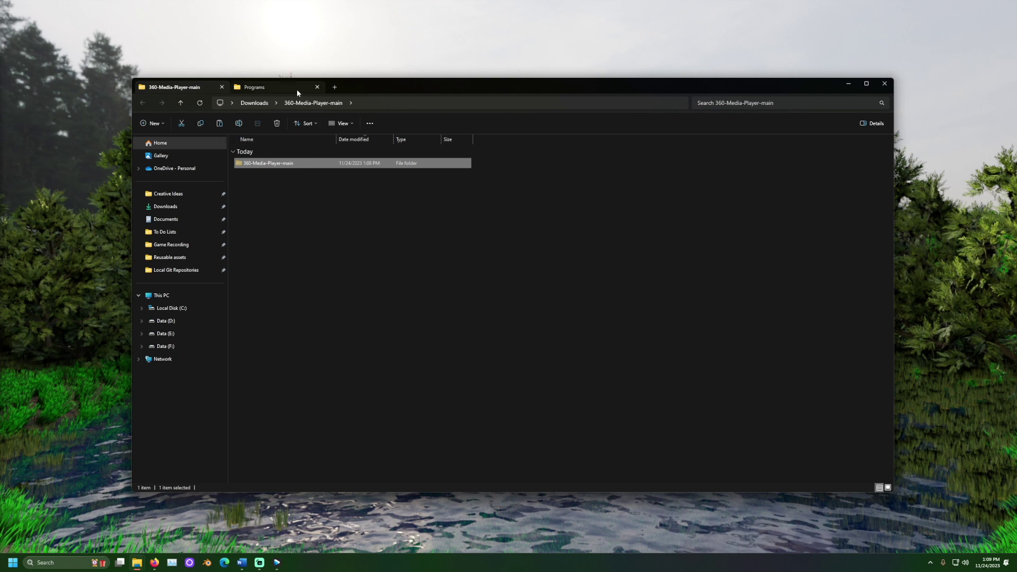
left_click(295, 88)
right_click(320, 182)
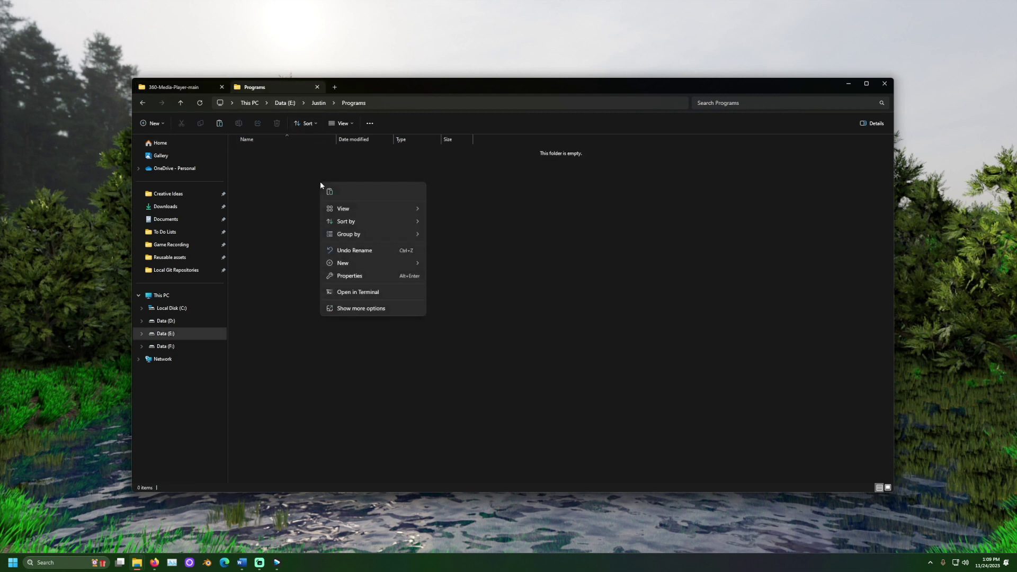
left_click(326, 190)
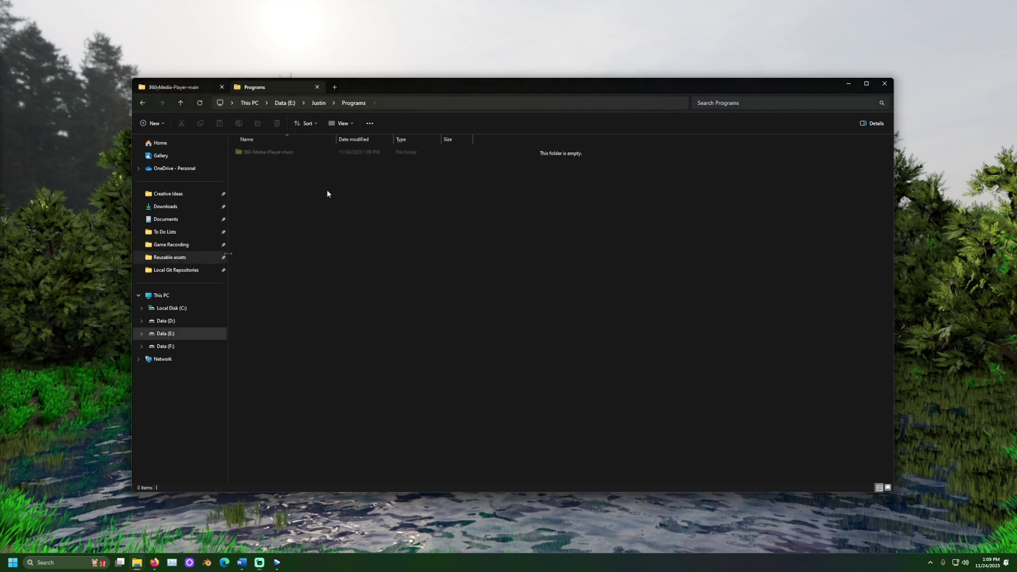
Run the installer application from the For Windows folder of 360-Media-Player-main, allowing it past the SmartScreen block.
double_click(302, 153)
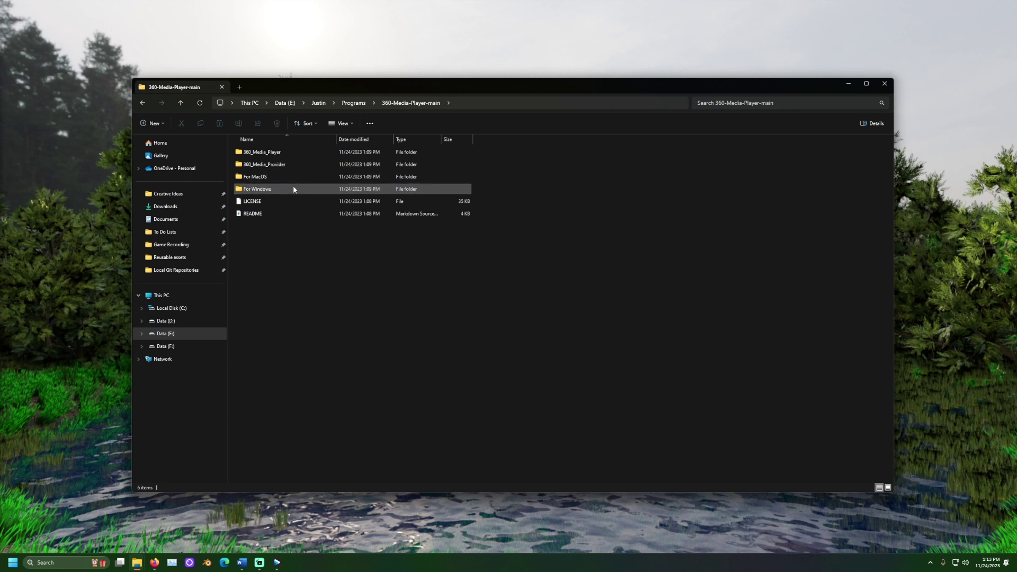
double_click(294, 189)
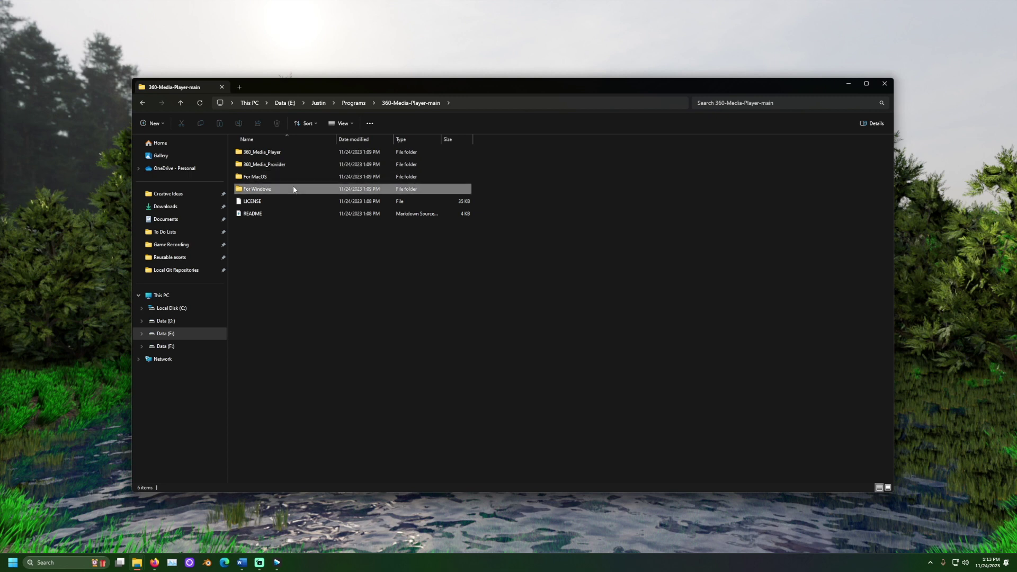
double_click(288, 164)
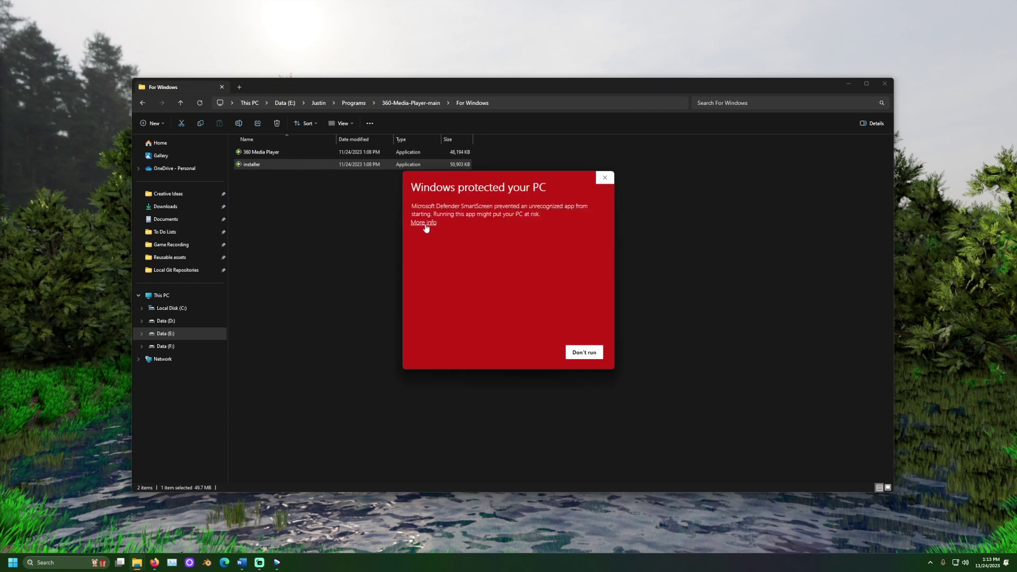
left_click(425, 223)
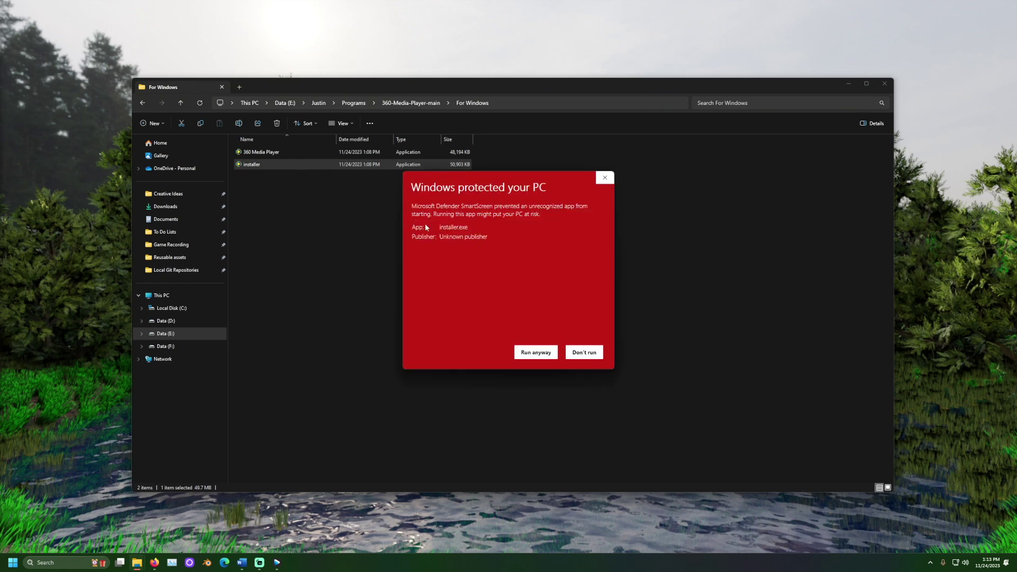
left_click(546, 354)
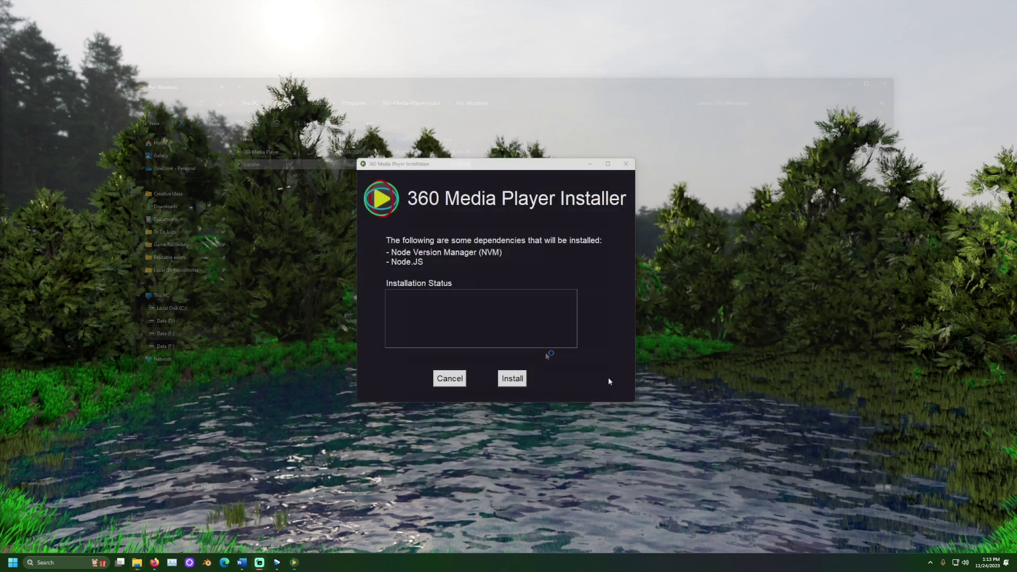
Install NVM for Windows 1.1.11 with the license accepted and the default destination folder, and acknowledge the installer's restart notice.
left_click(523, 383)
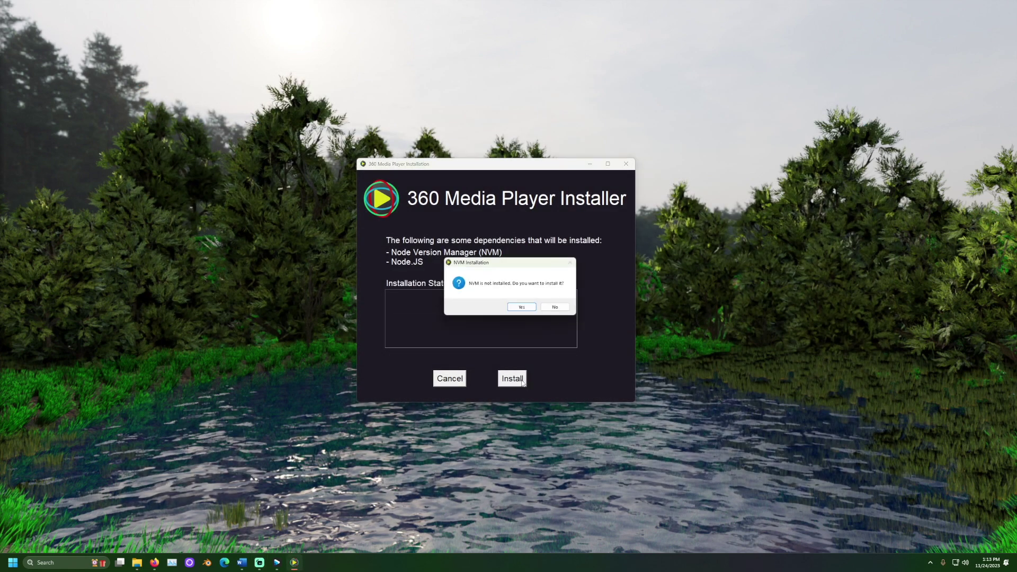
left_click(522, 308)
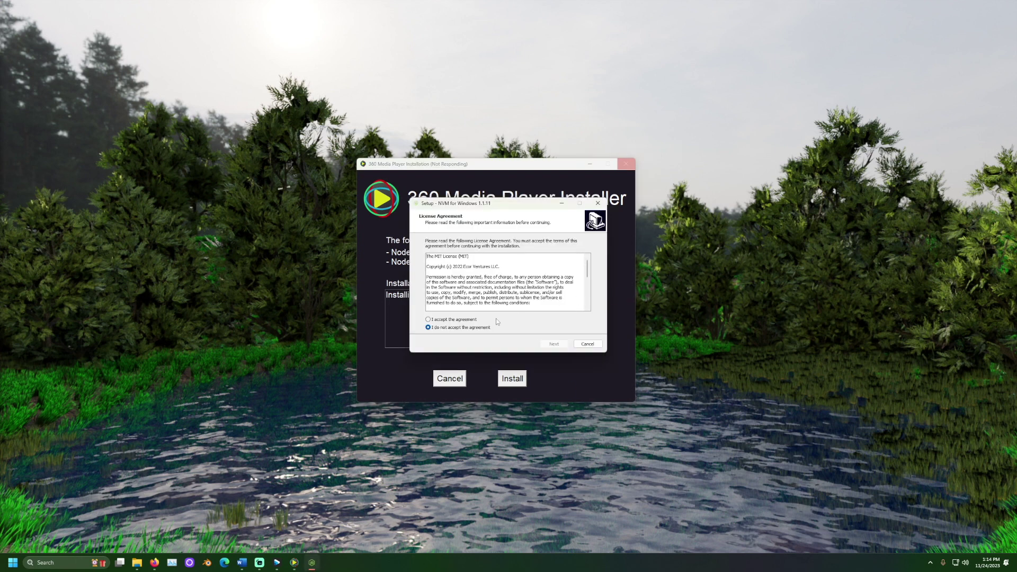
left_click(556, 346)
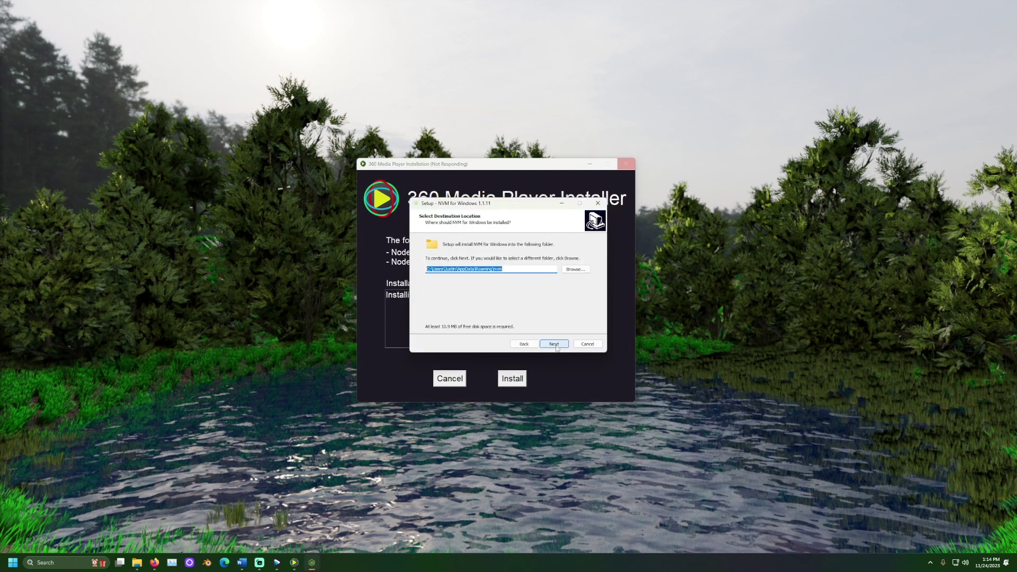
left_click(556, 346)
left_click(554, 344)
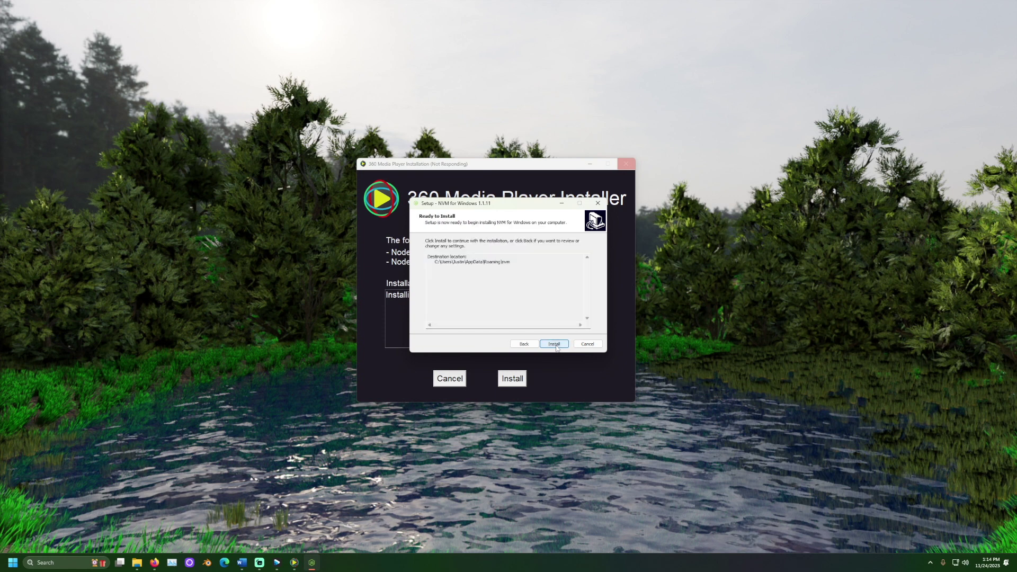
left_click(555, 344)
left_click(554, 344)
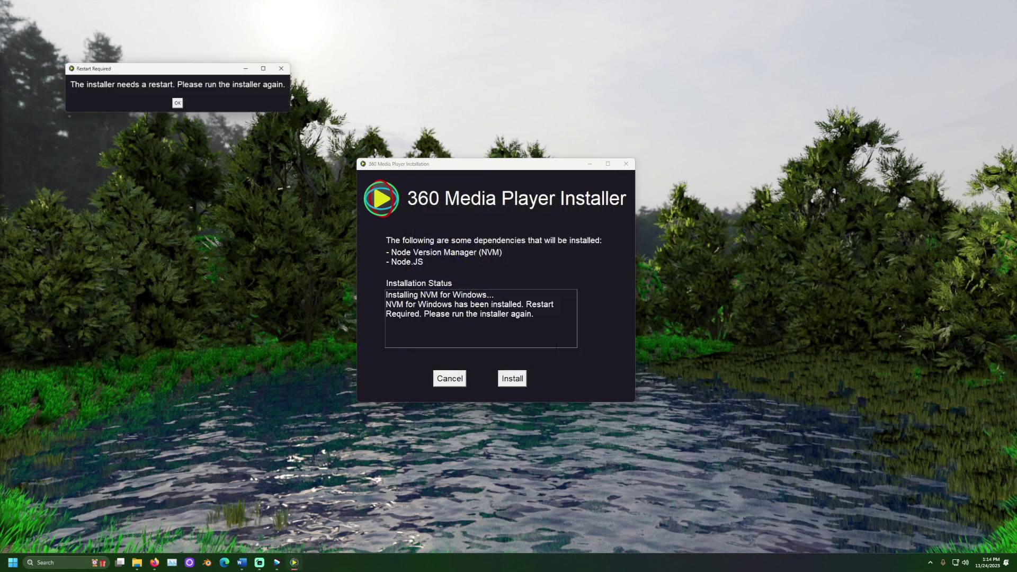
left_click_drag(181, 72, 487, 245)
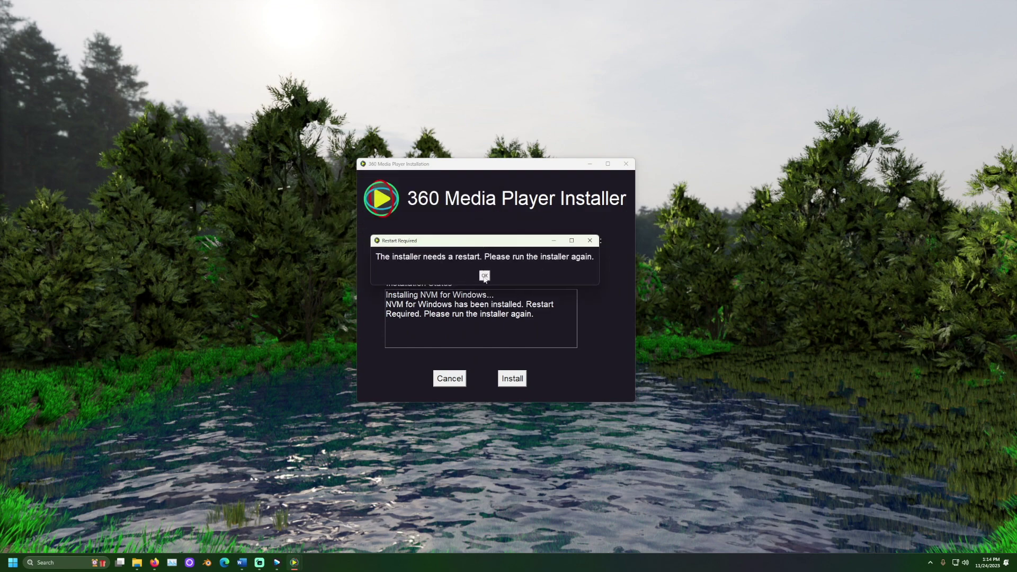
left_click(485, 277)
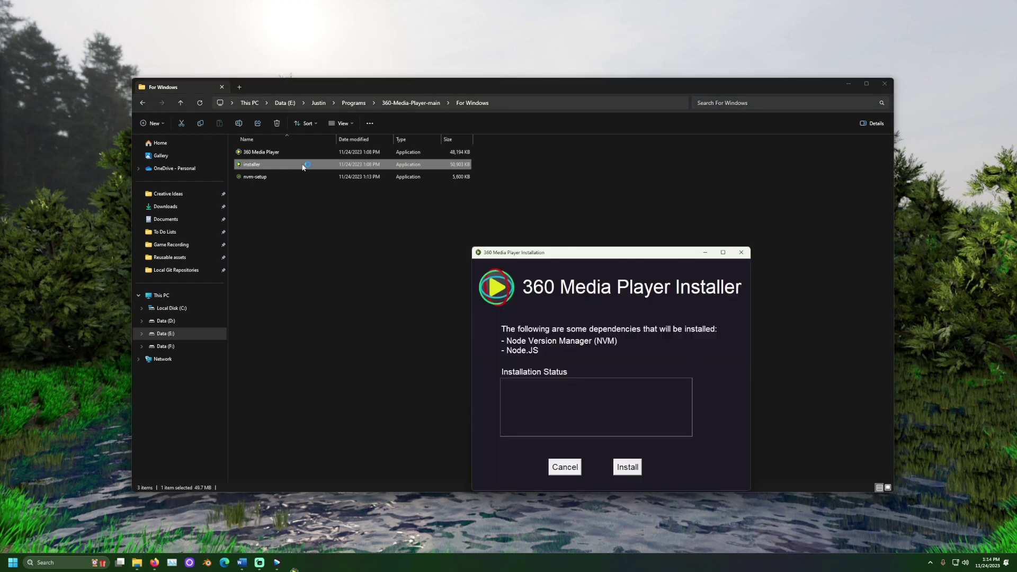
Minimize the file window, install Node.js 18.18.2 through the restarted 360 Media Player Installer, and close the completion notice.
left_click(848, 83)
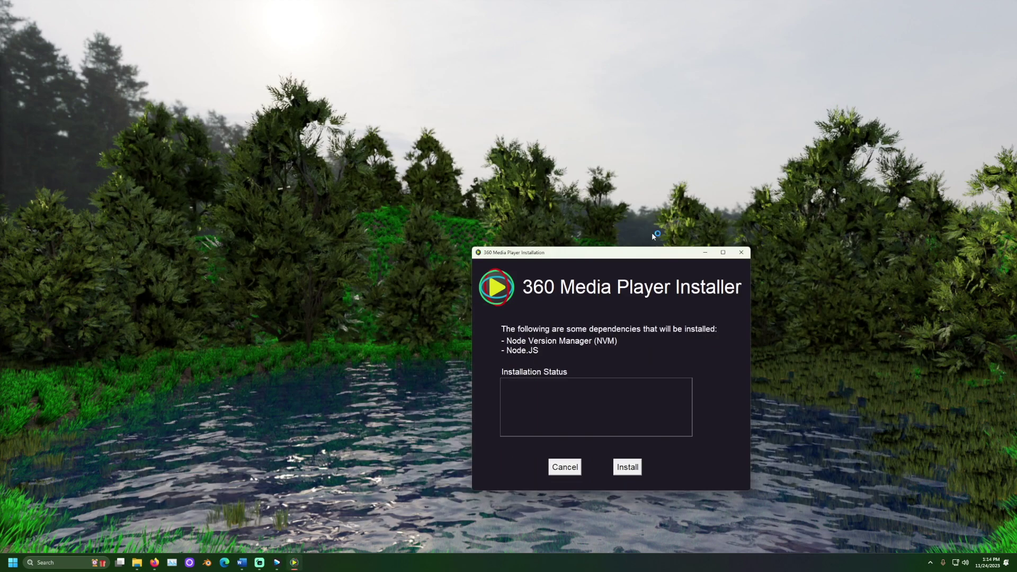
left_click_drag(641, 257, 553, 171)
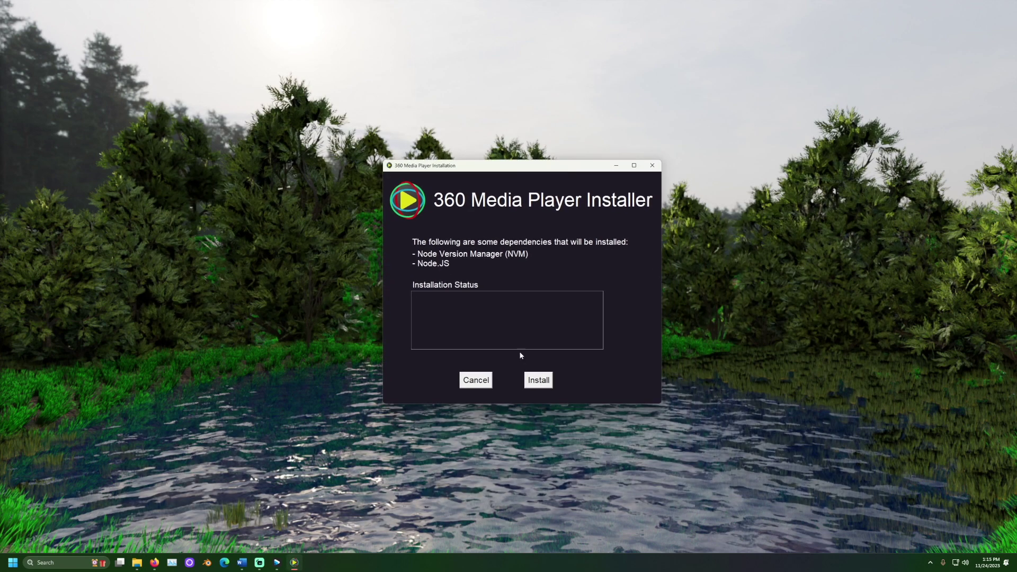
left_click(545, 374)
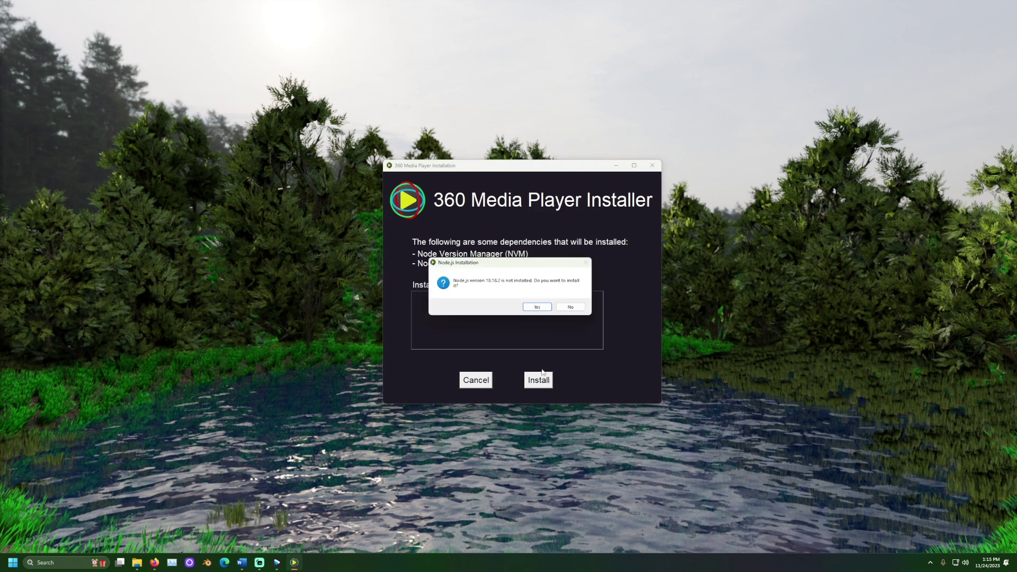
left_click(544, 308)
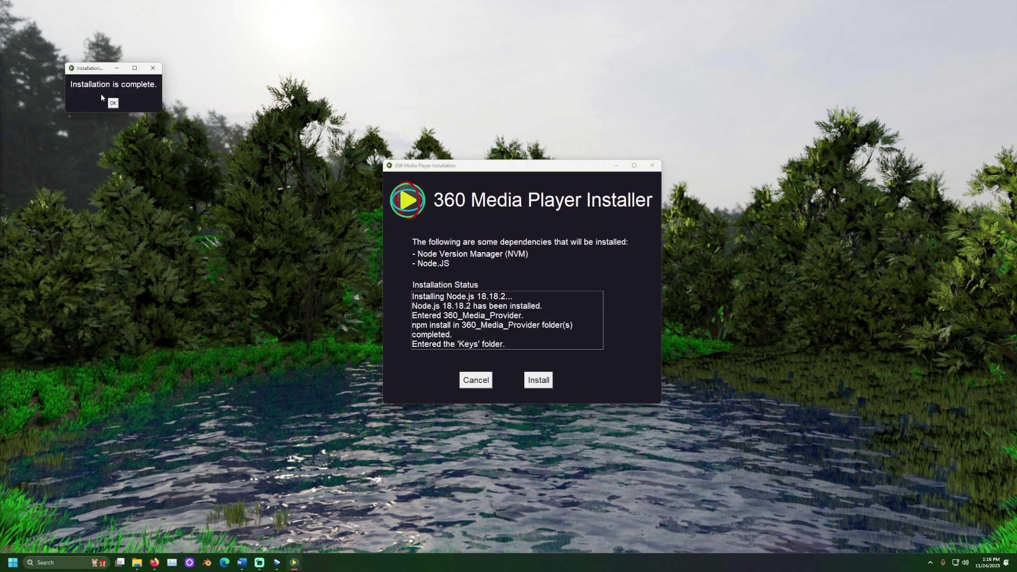
left_click_drag(95, 75, 502, 271)
left_click(521, 306)
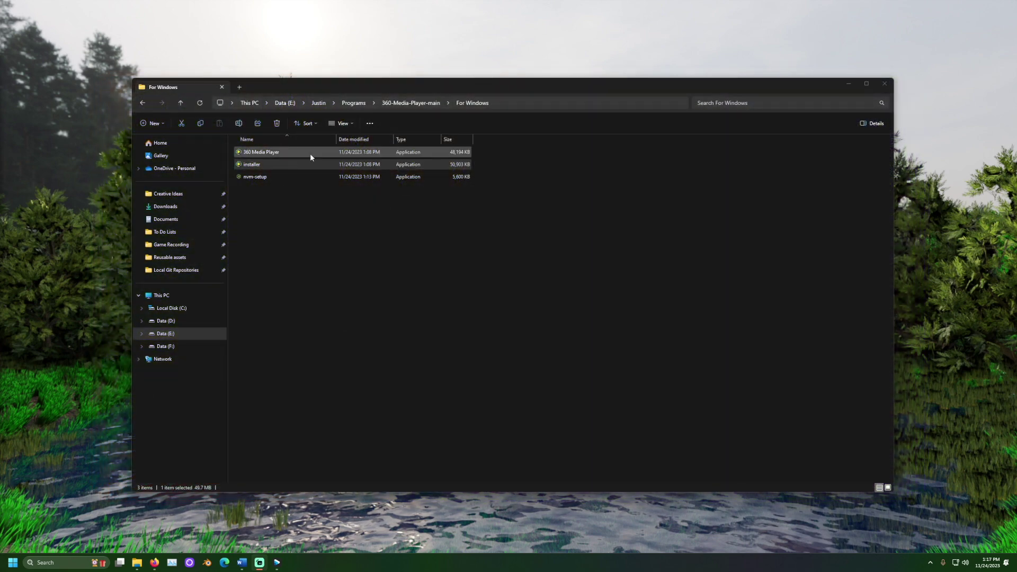
Launch the 360 Media Player application from the For Windows folder despite the SmartScreen block and minimize the file window.
double_click(310, 155)
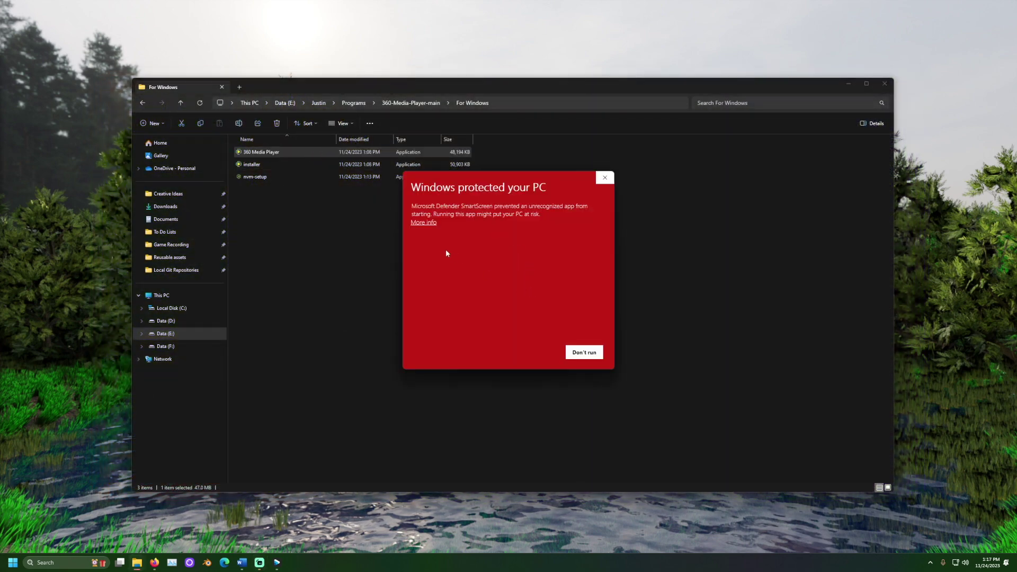
left_click(430, 223)
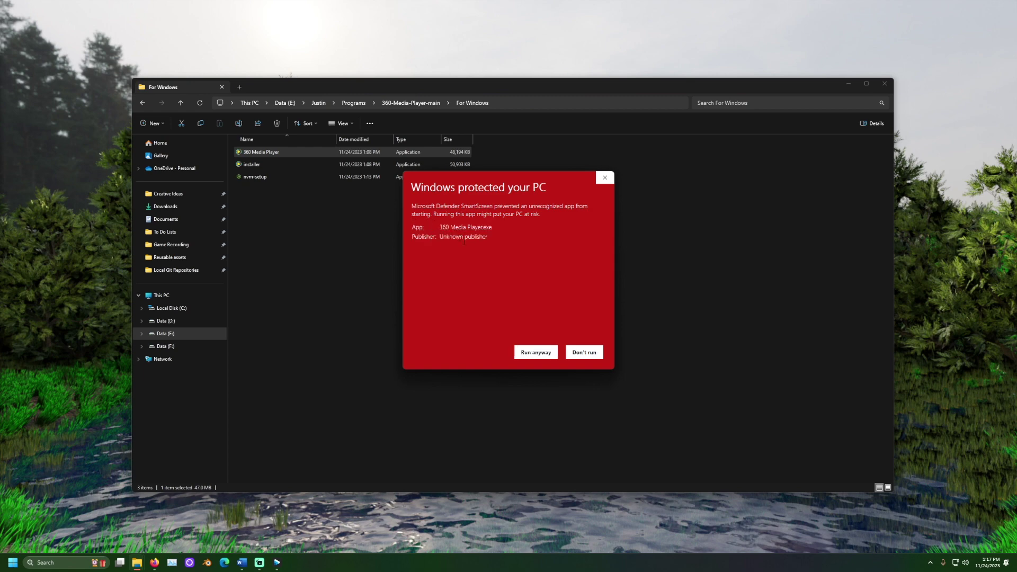
left_click(535, 351)
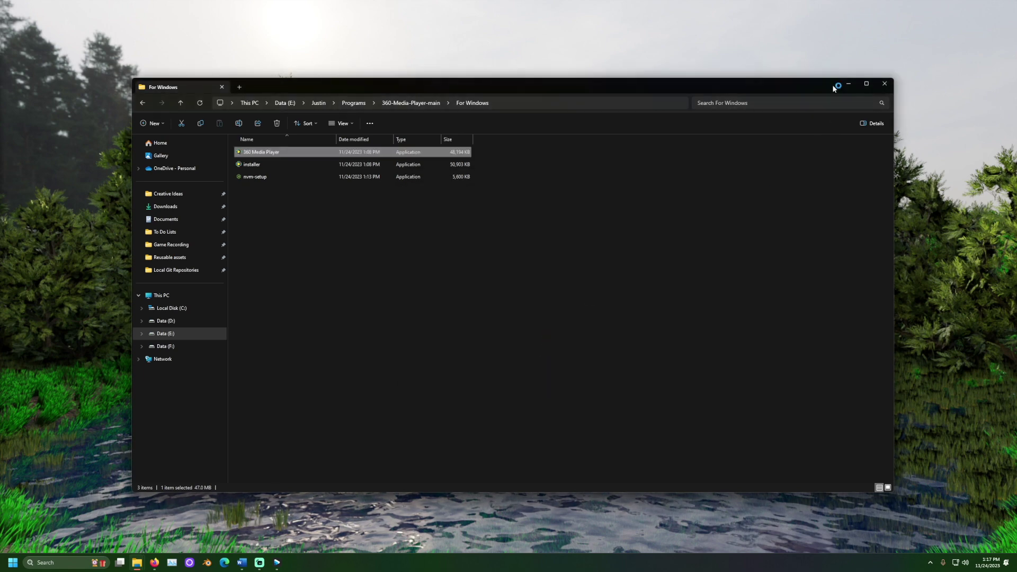
left_click(849, 84)
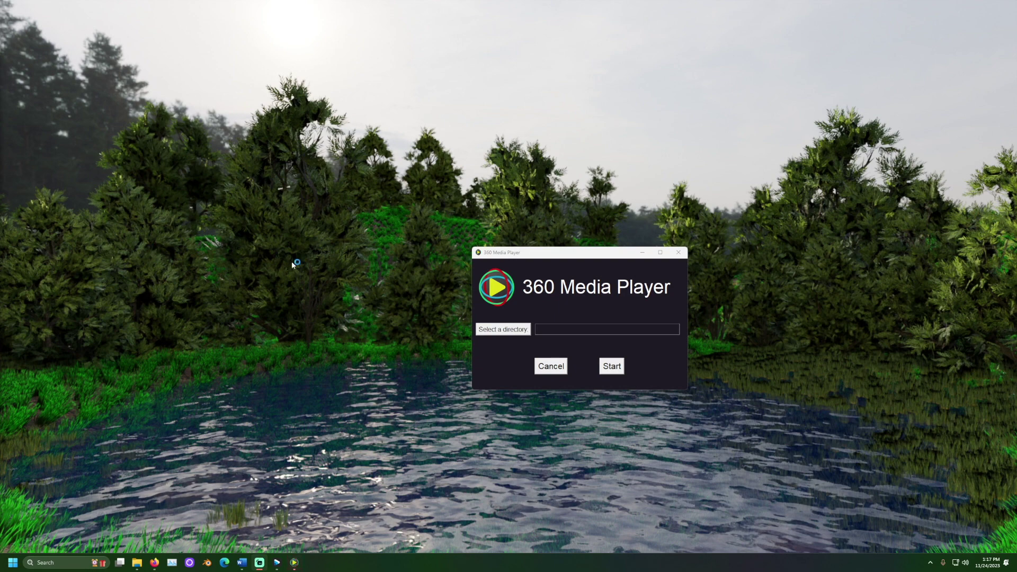
Choose the Assets folder inside Creative Ideas/360 Viewer VR/Videos/Setup Tutorial as the media directory and start the player.
left_click(491, 332)
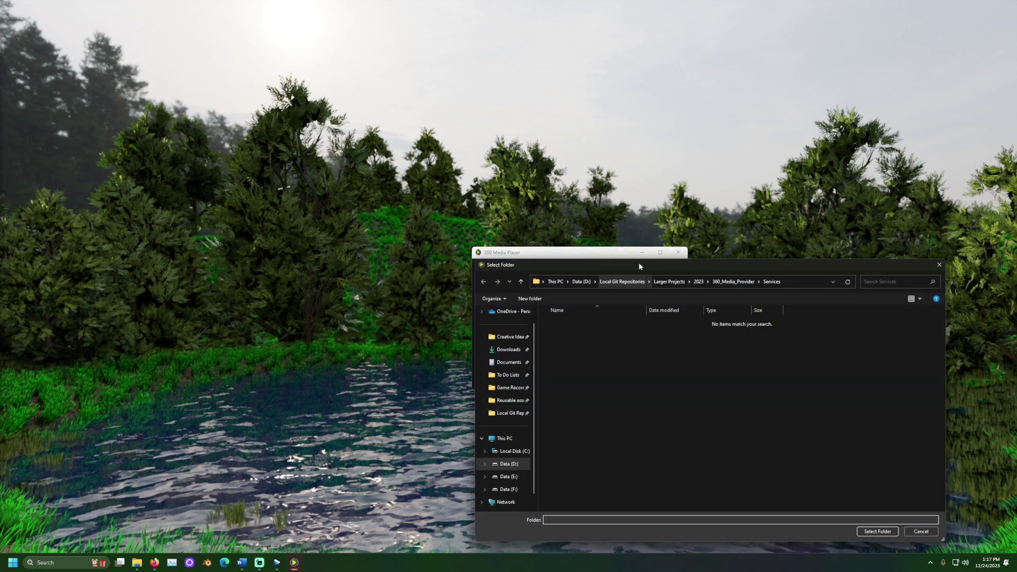
left_click_drag(636, 251, 474, 168)
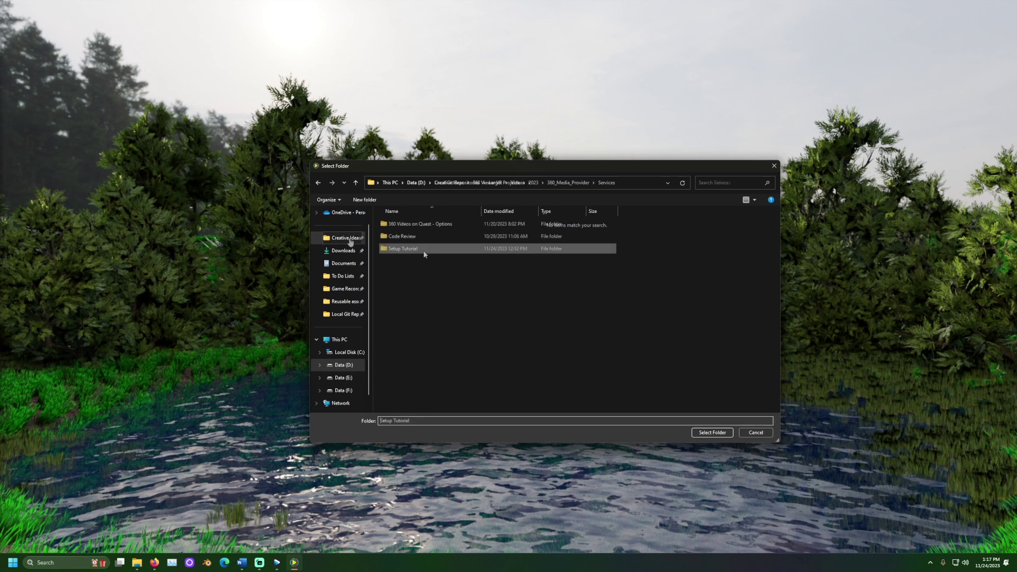
double_click(432, 248)
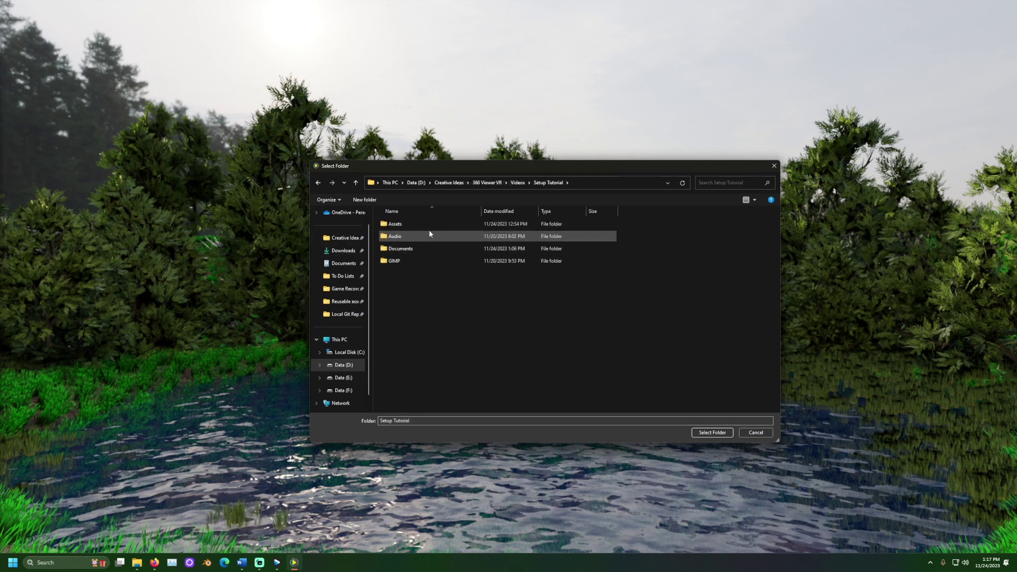
double_click(429, 225)
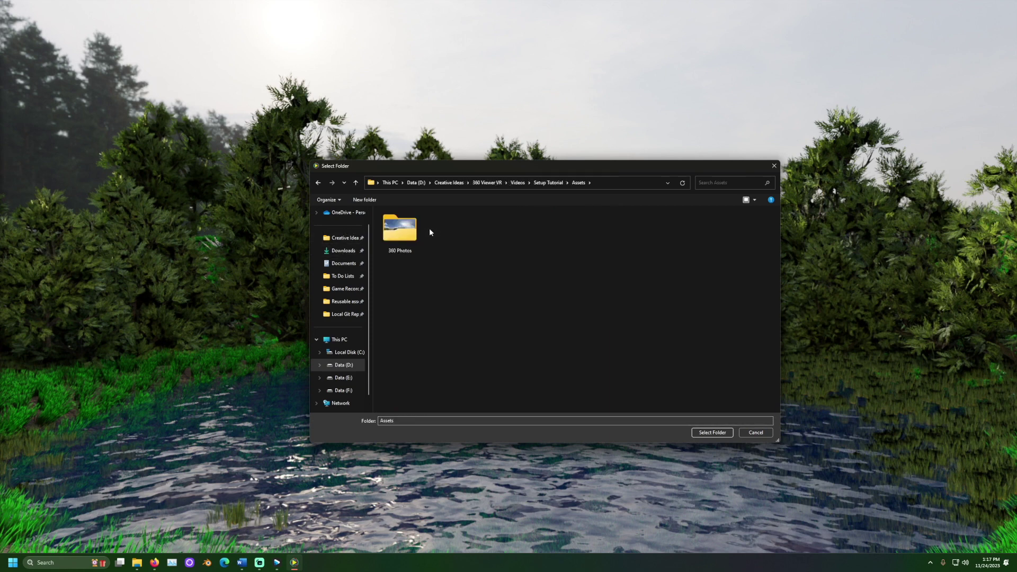
left_click(713, 433)
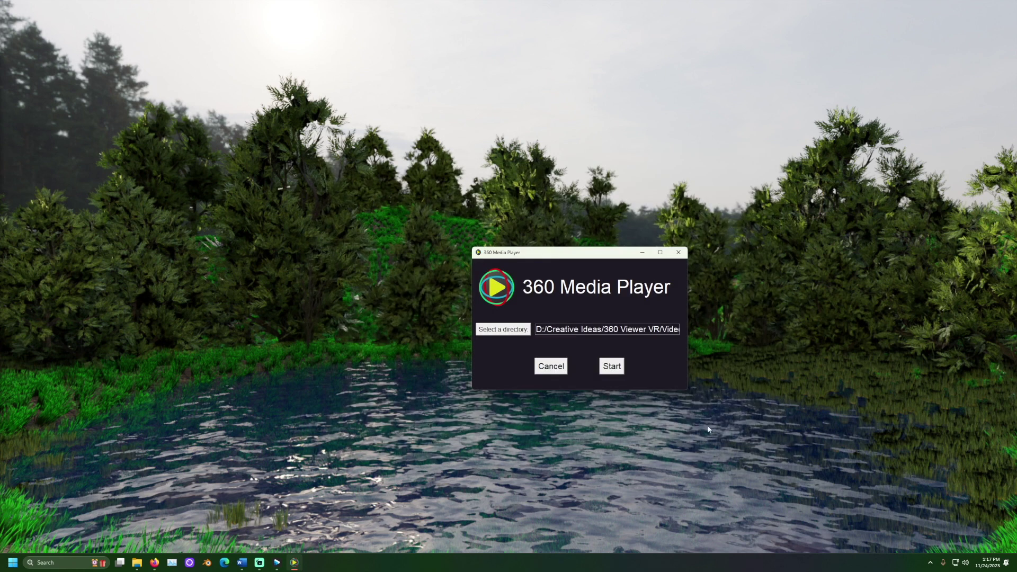
left_click(621, 371)
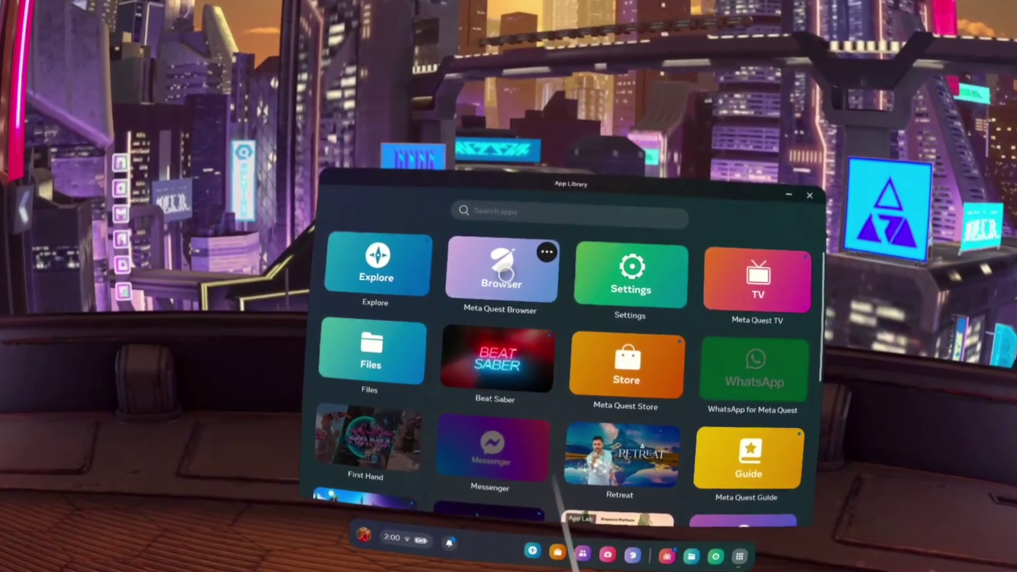
left_click(506, 274)
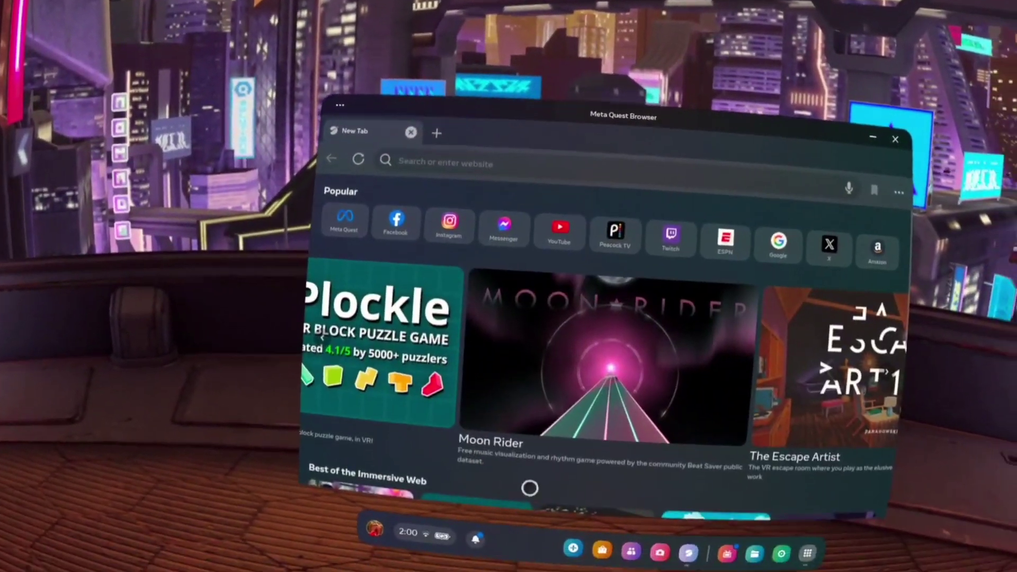
left_click(513, 163)
type("htt")
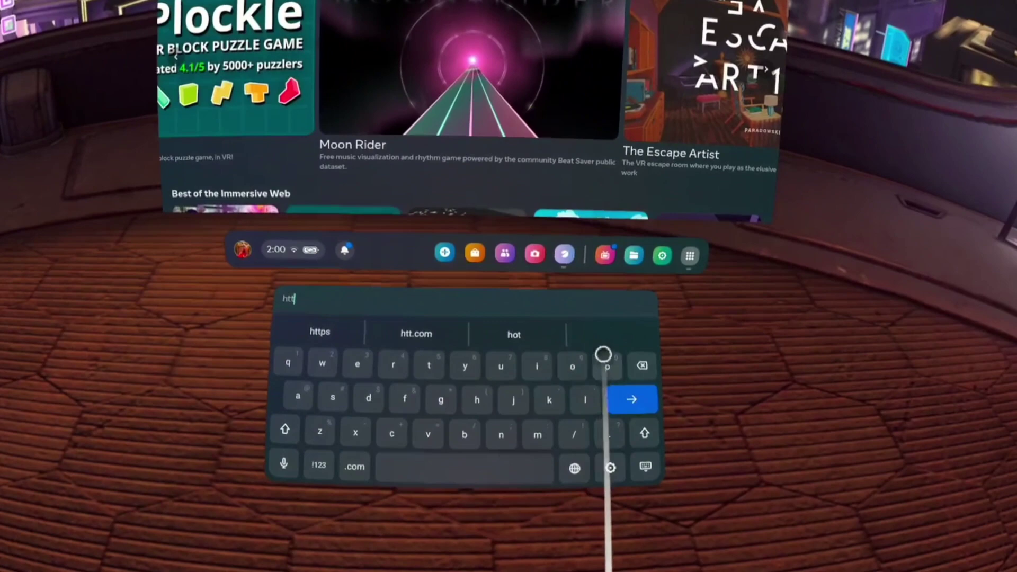
type("ps")
left_click(318, 465)
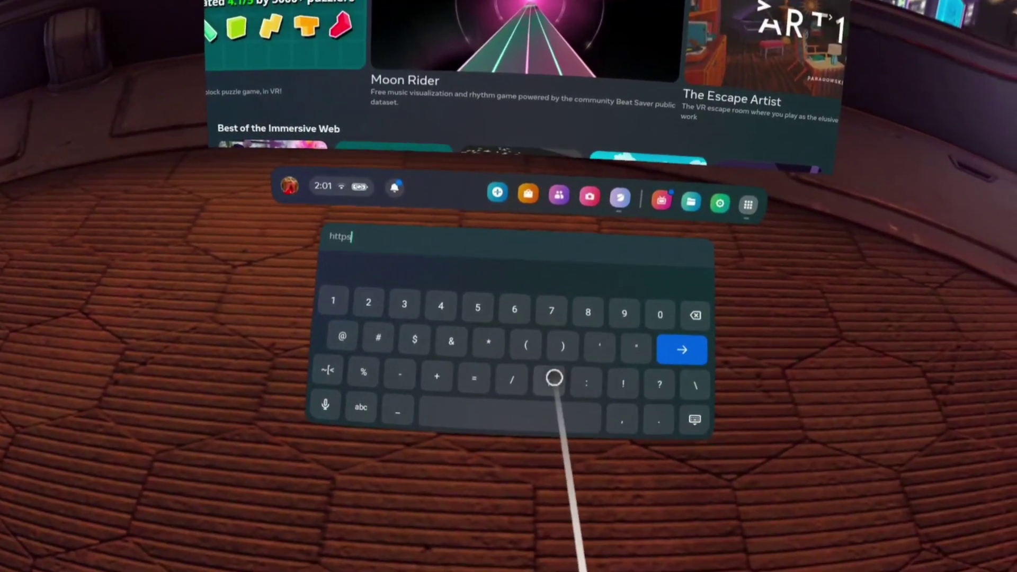
type("://")
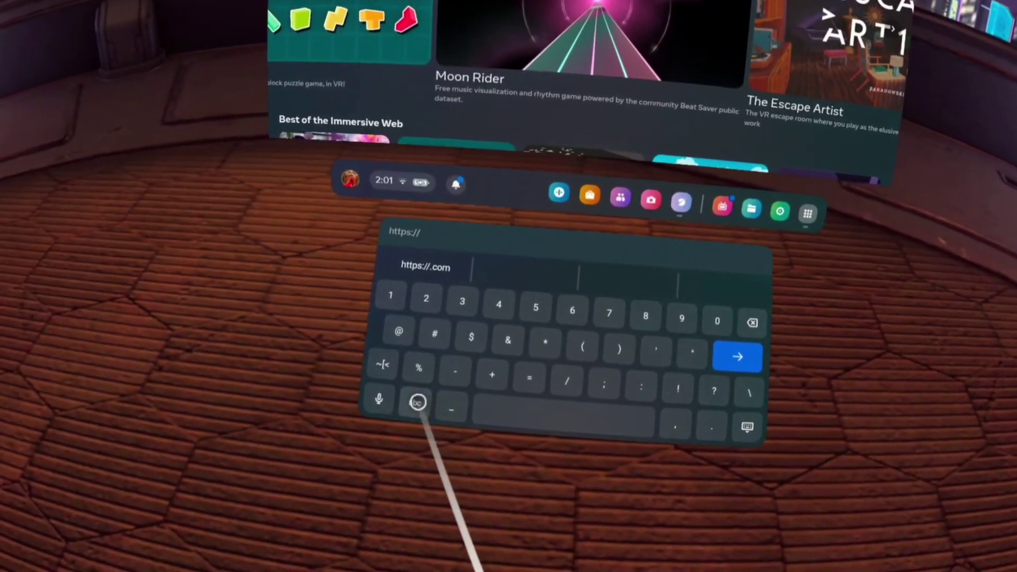
left_click(416, 400)
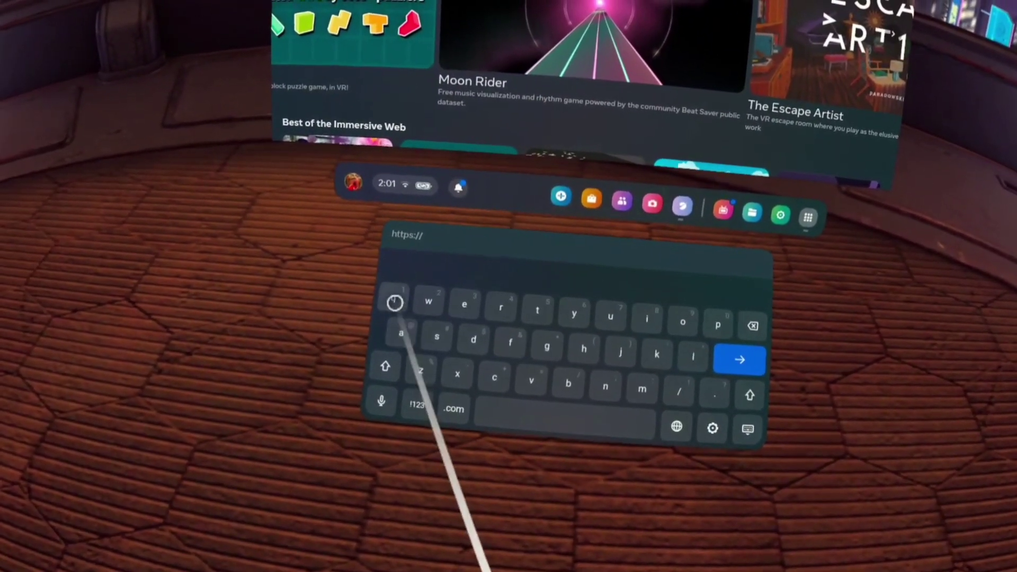
type("1")
left_click(417, 405)
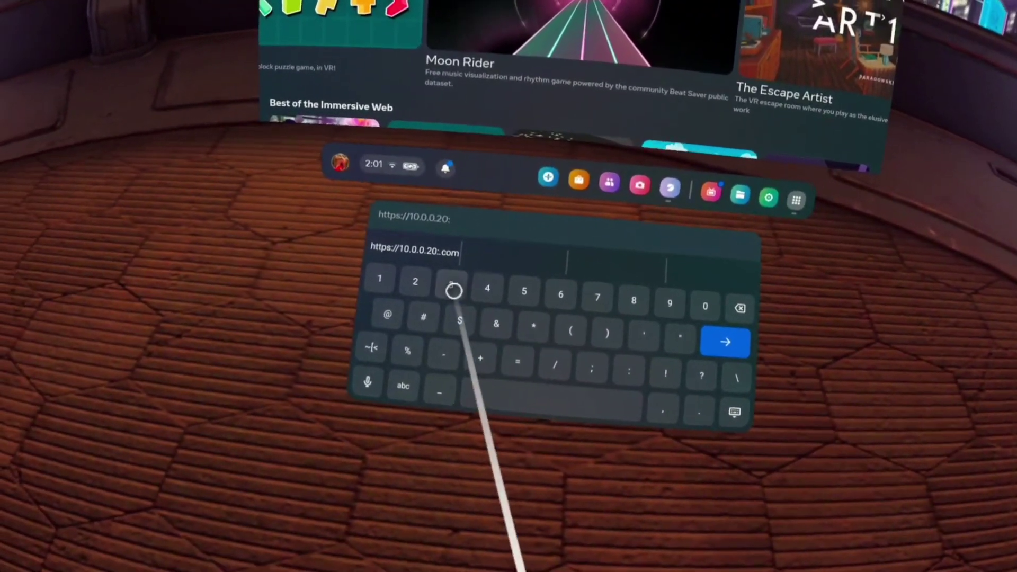
type("0.0.0.20:3000")
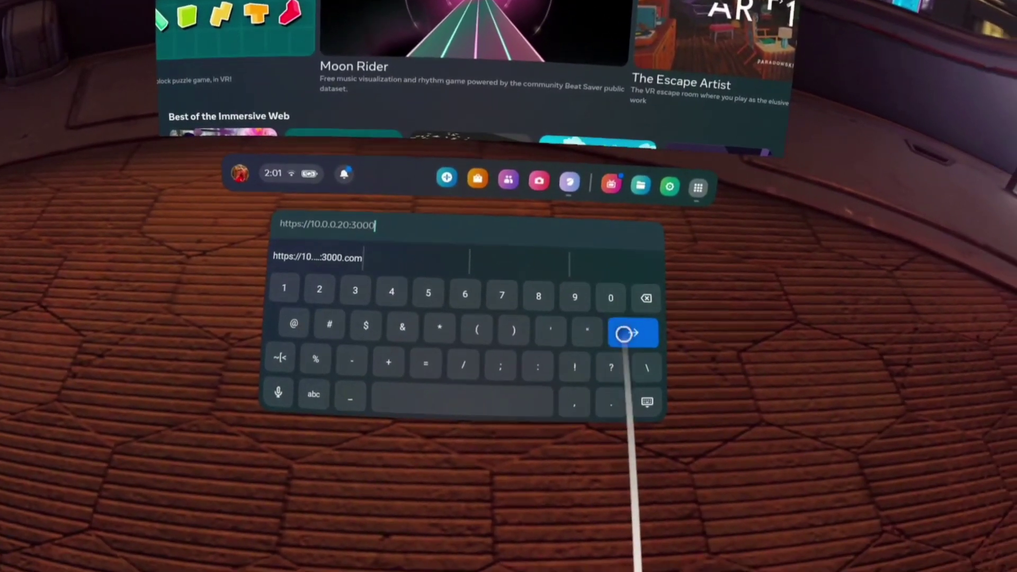
left_click(641, 327)
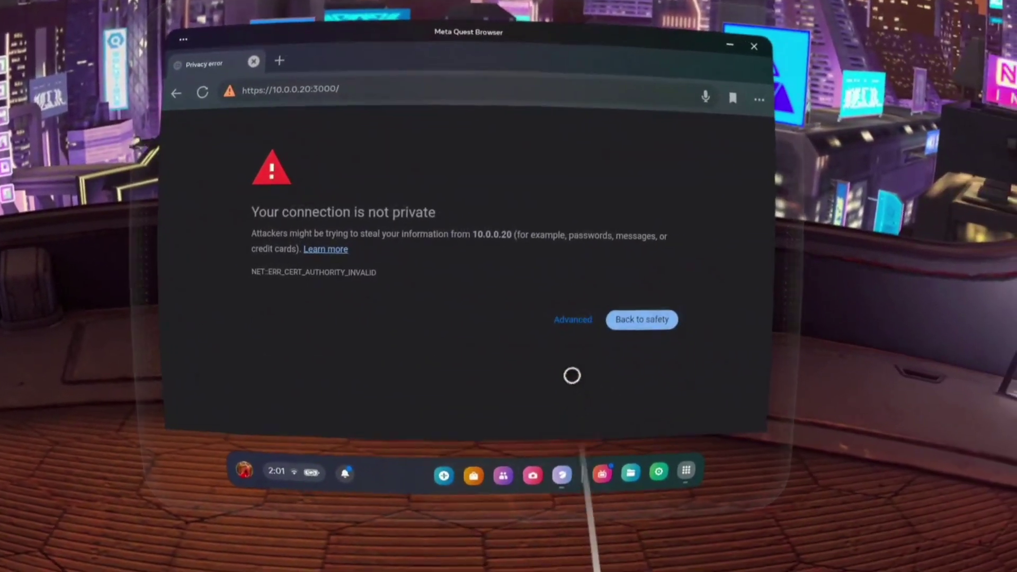
left_click(583, 320)
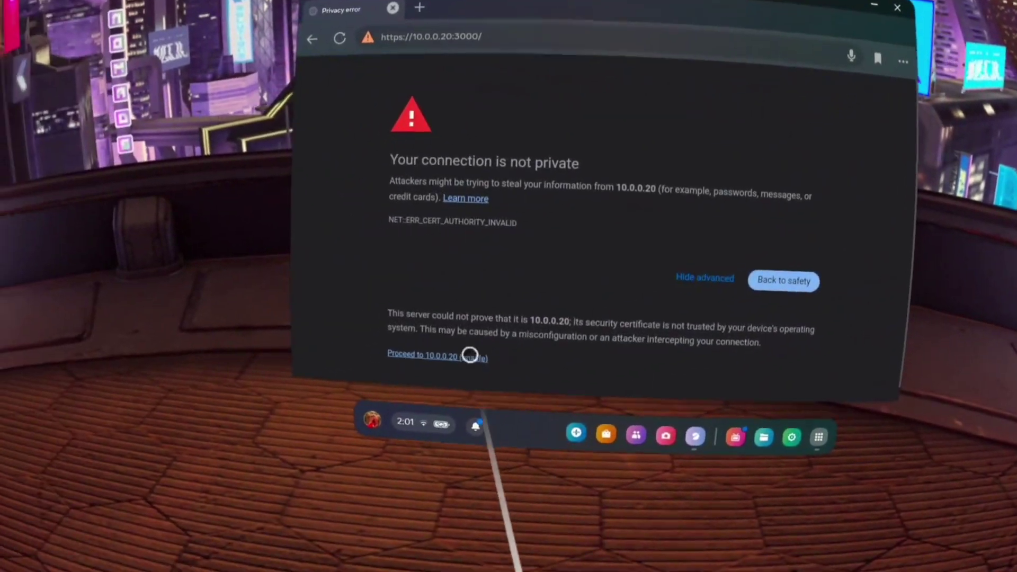
left_click(351, 398)
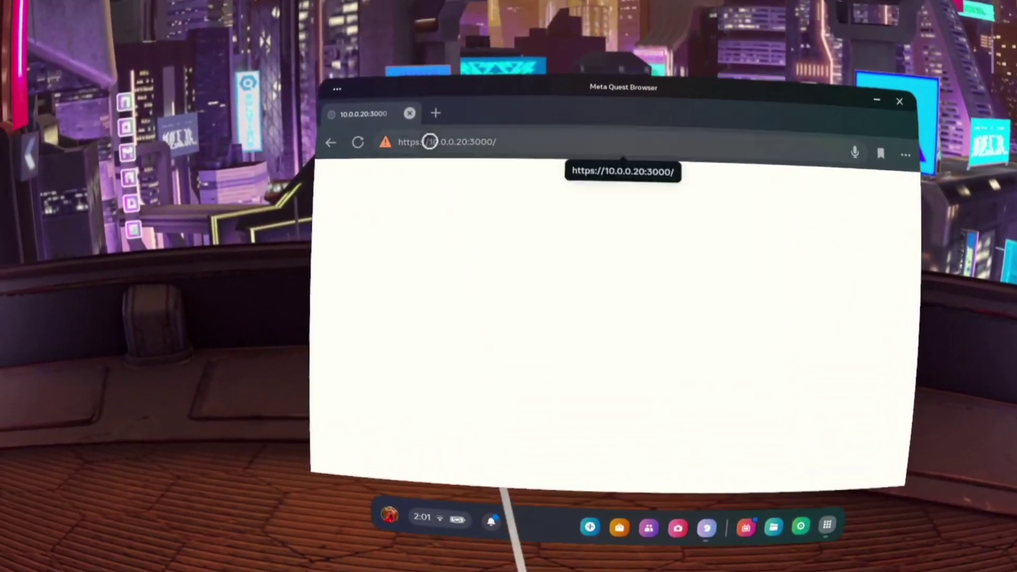
left_click(435, 23)
left_click(452, 193)
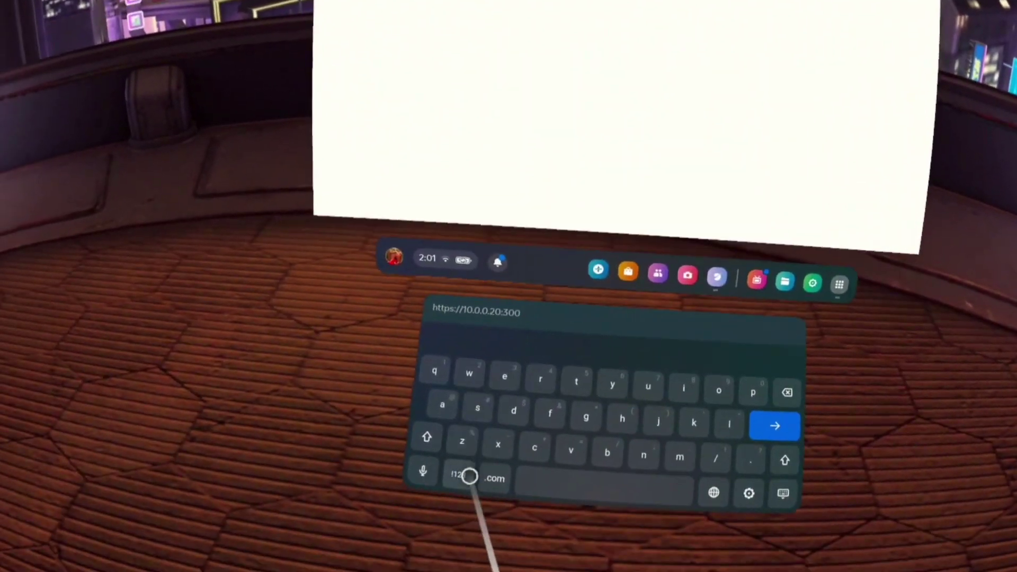
left_click(469, 477)
type("1")
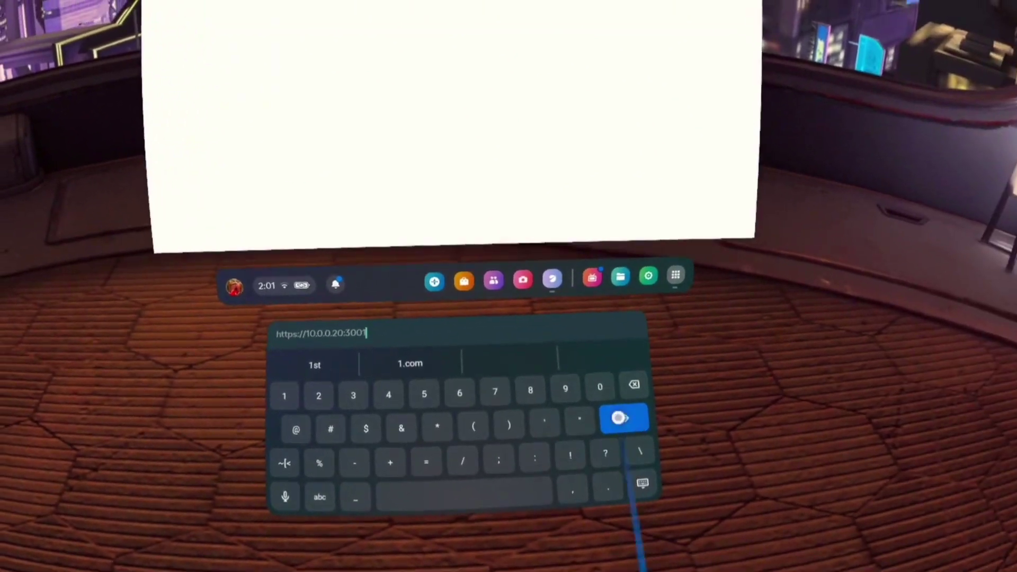
left_click(774, 426)
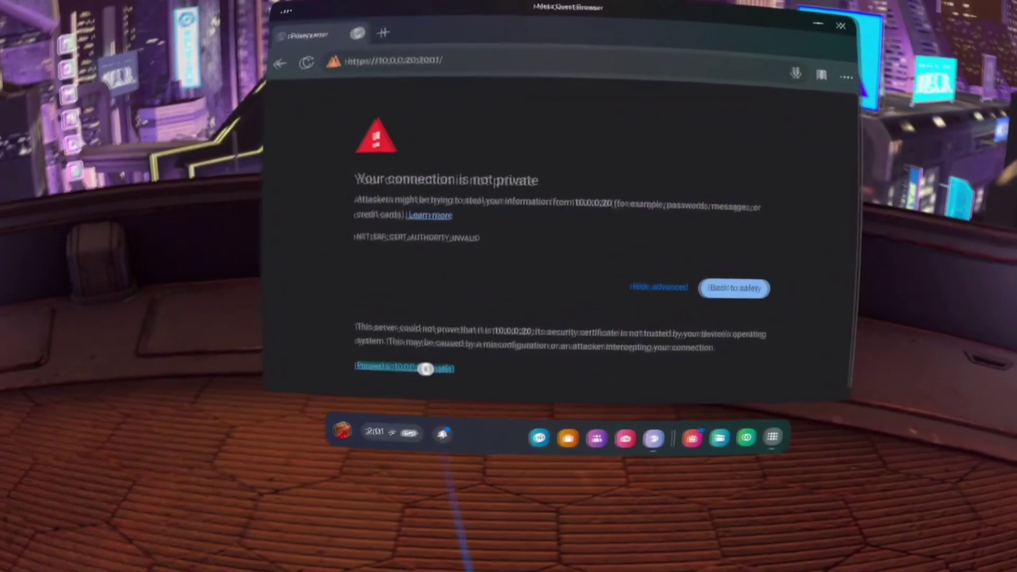
left_click(336, 386)
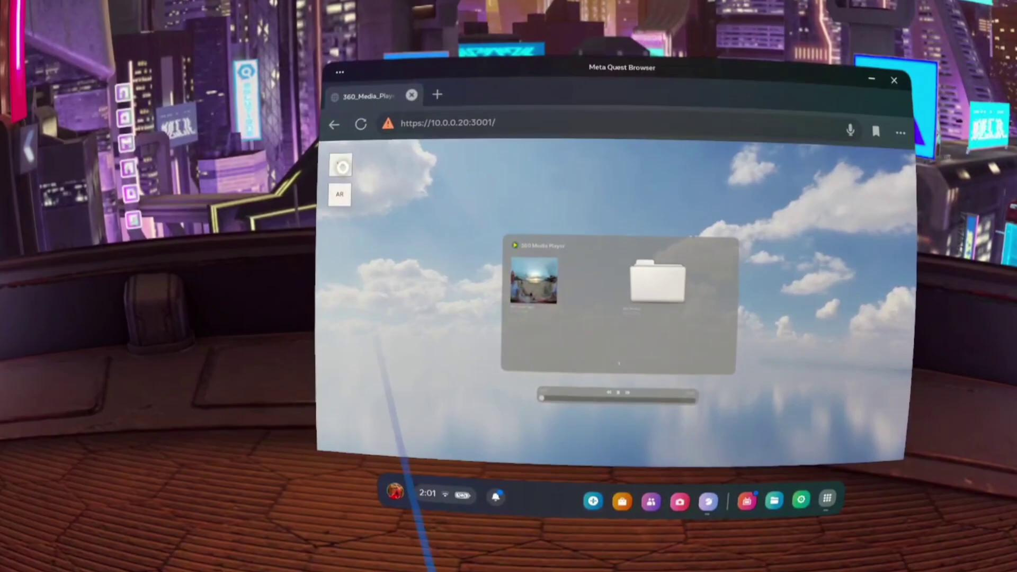
Enter VR mode in the web player and display alps_field.jpg from the 360 Photos folder.
left_click(295, 145)
left_click(845, 407)
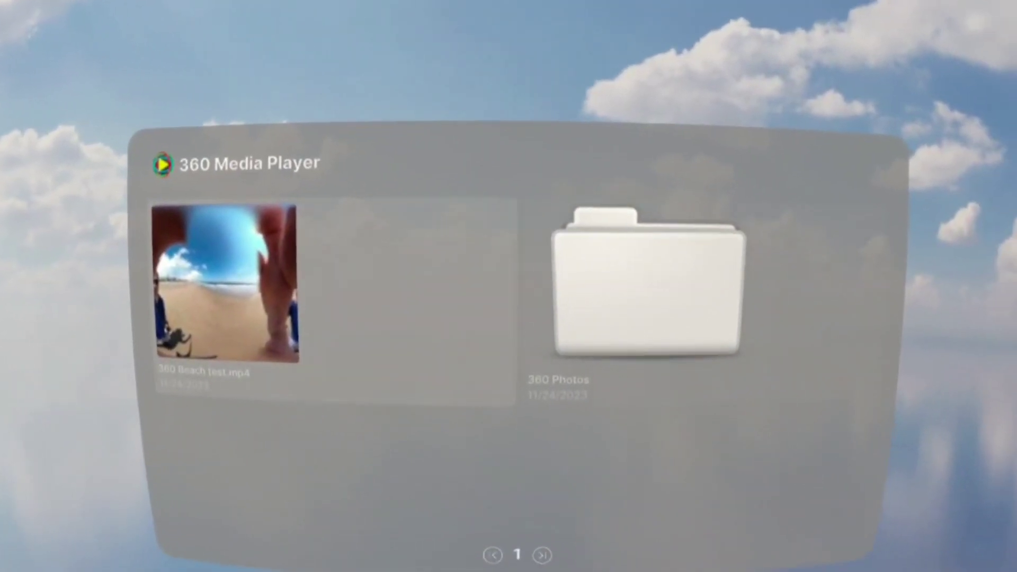
left_click(633, 332)
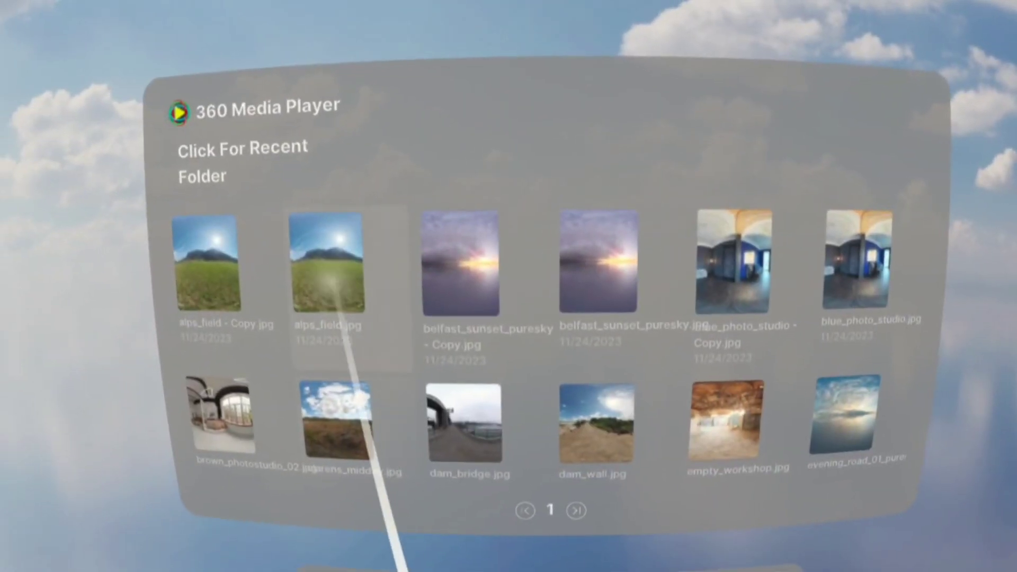
left_click(321, 273)
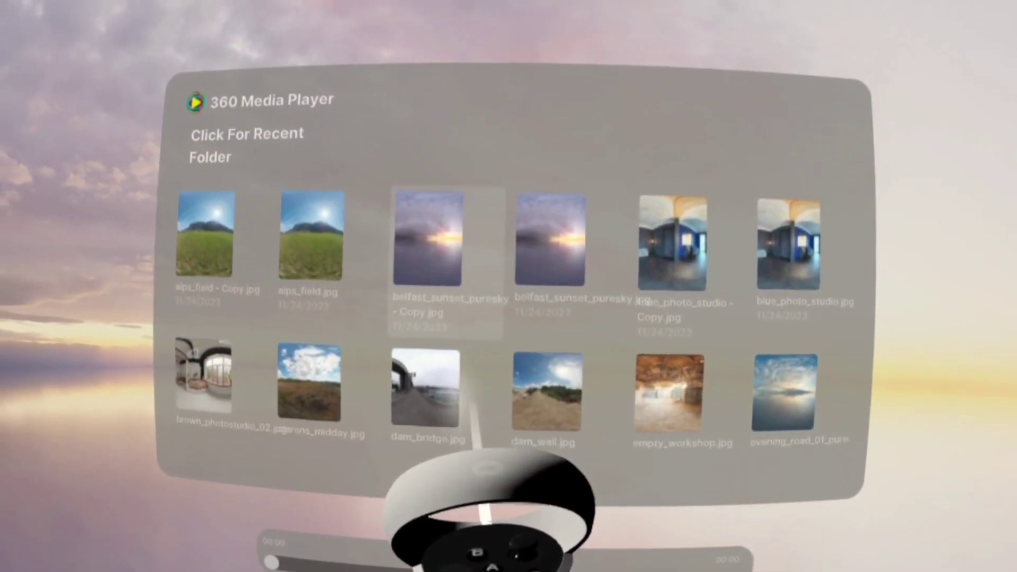
Browse the 360 Photos thumbnails through to page 2 and return to the recent folder.
scroll(525, 371, "down", 10)
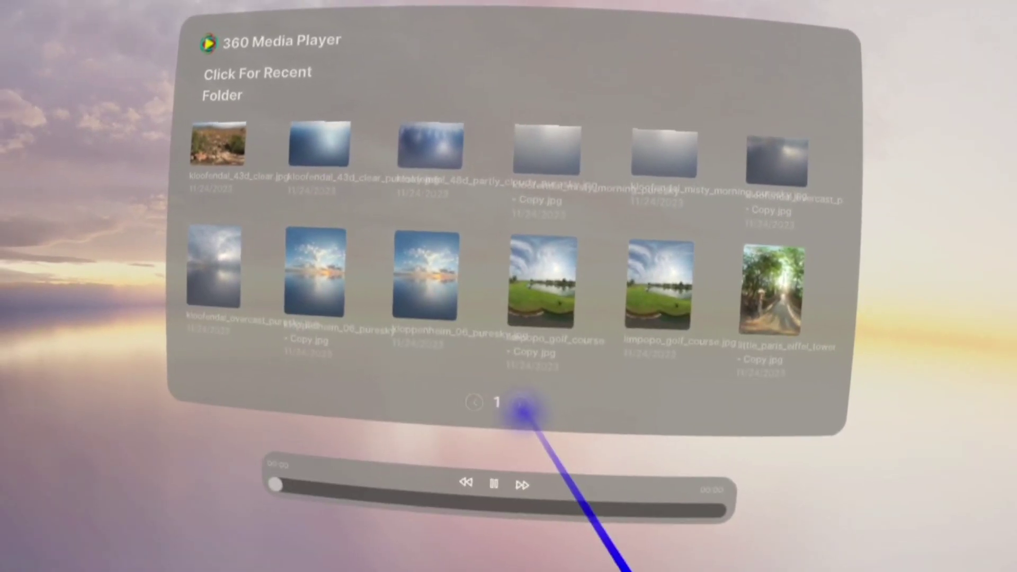
left_click(522, 407)
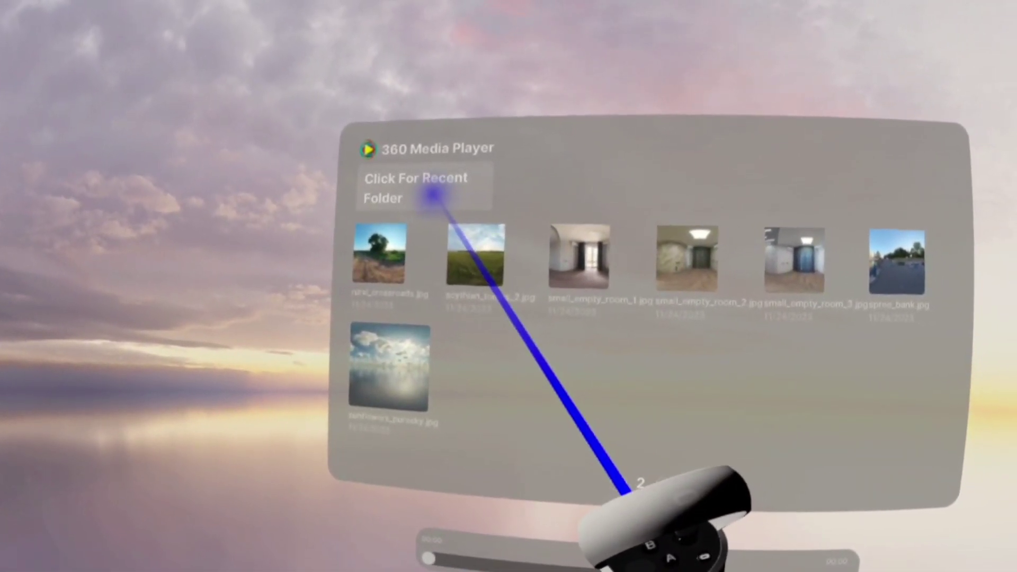
left_click(434, 196)
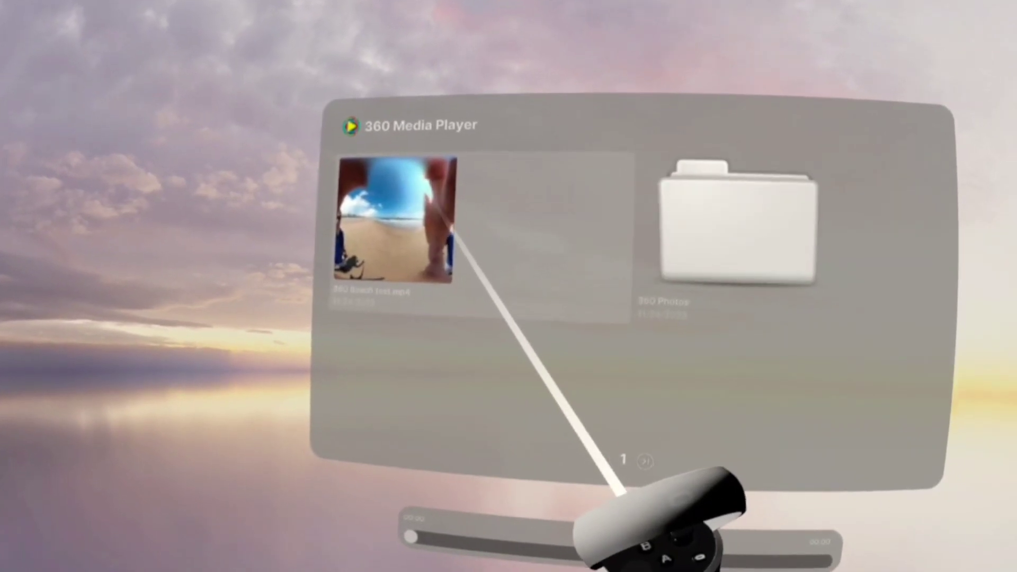
Play 360 Beach test.mp4, scrub along its timeline and resume playback.
left_click(454, 234)
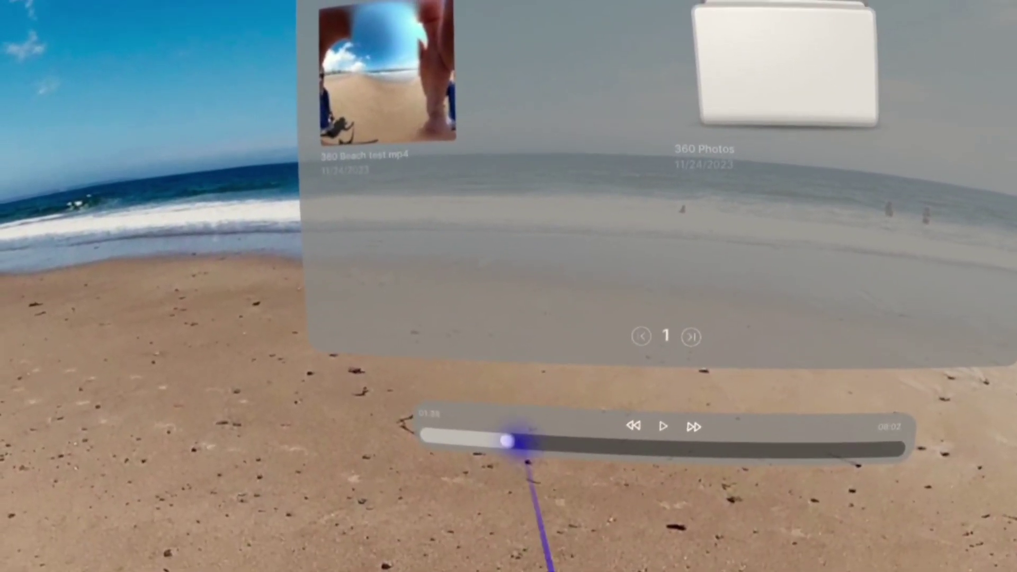
left_click_drag(517, 443, 545, 426)
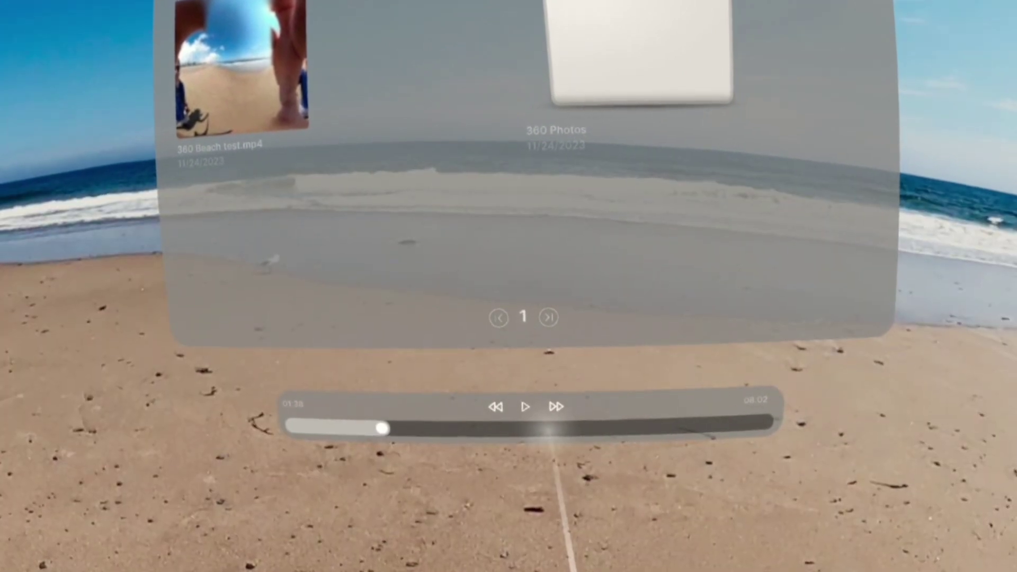
left_click(527, 407)
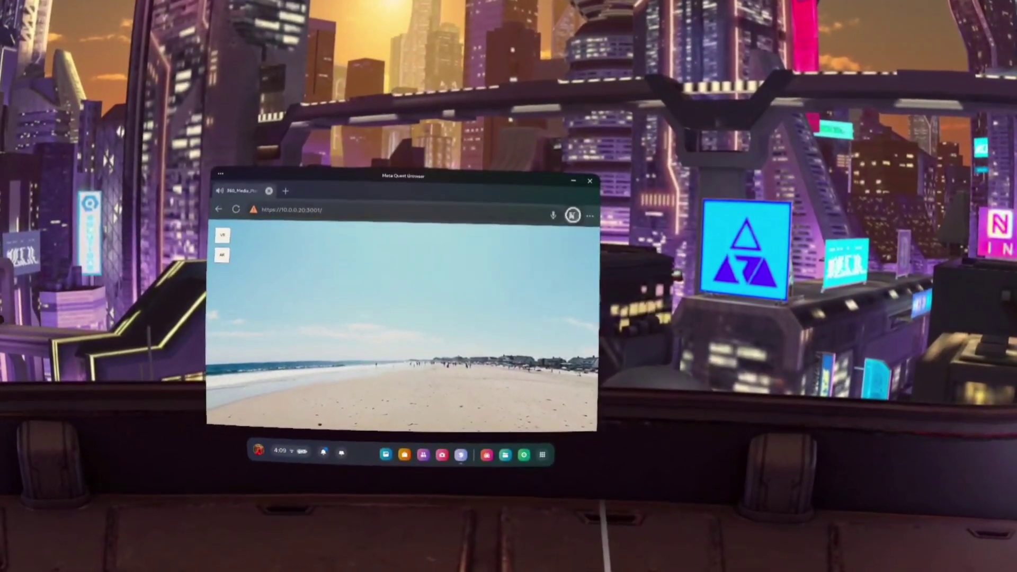
left_click(569, 234)
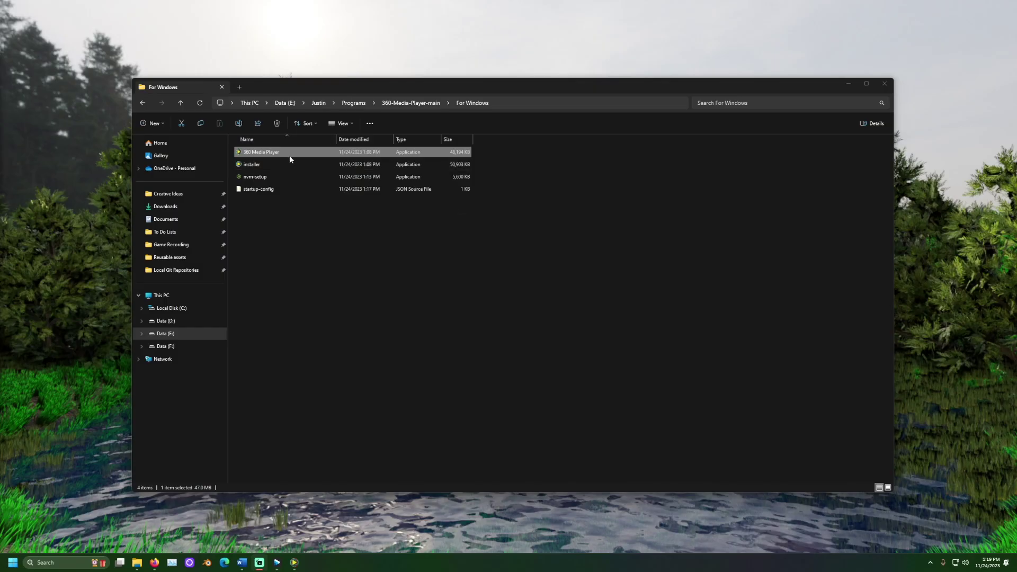
In File Explorer, create a shortcut to the 360 Media Player application, place it on the desktop and minimize the file window.
right_click(290, 158)
left_click(353, 286)
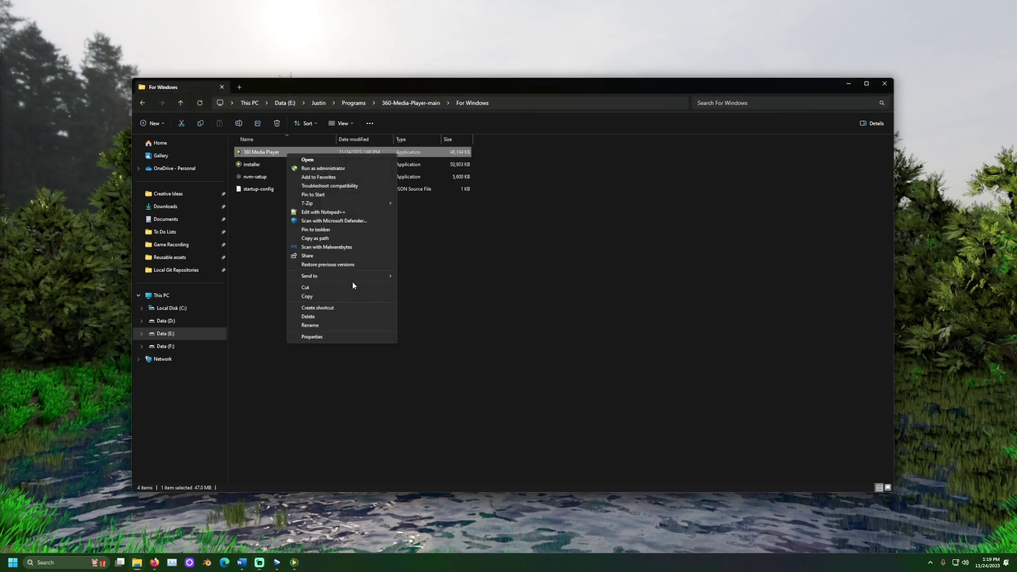
left_click(326, 308)
left_click(296, 203)
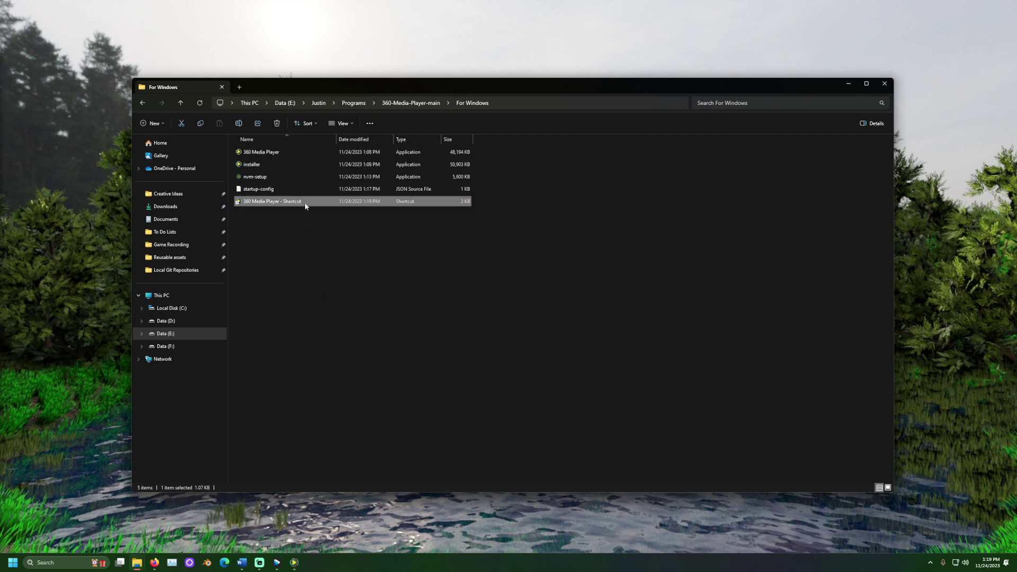
left_click_drag(85, 47, 85, 48)
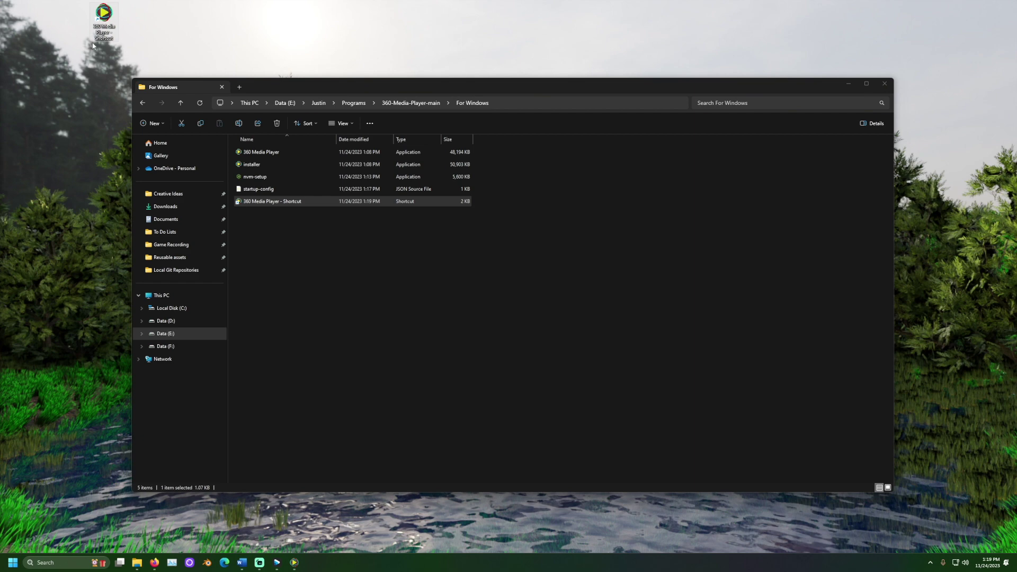
left_click(846, 84)
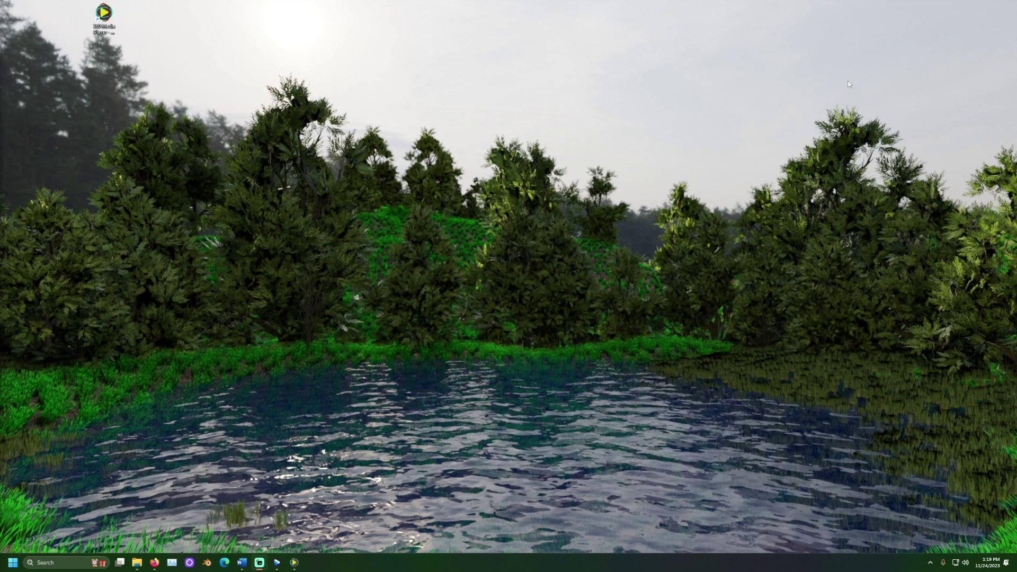